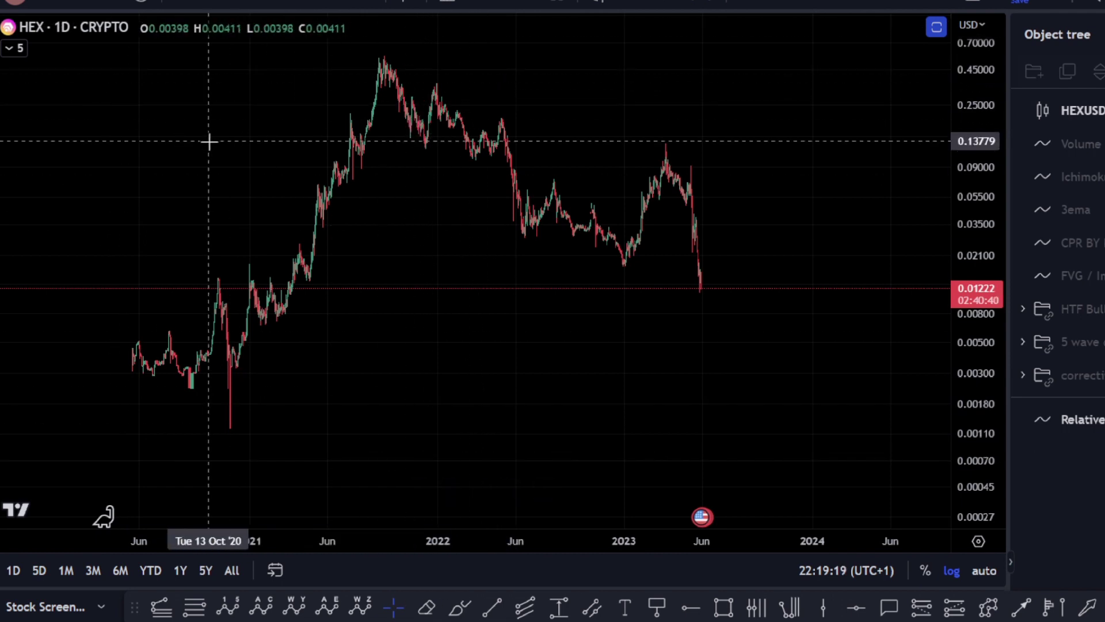
# Brush a rough rise-and-fall curve over the HEX daily price history and delete the stroke.
pyautogui.moveTo(599, 363); pyautogui.dragTo(547, 378)
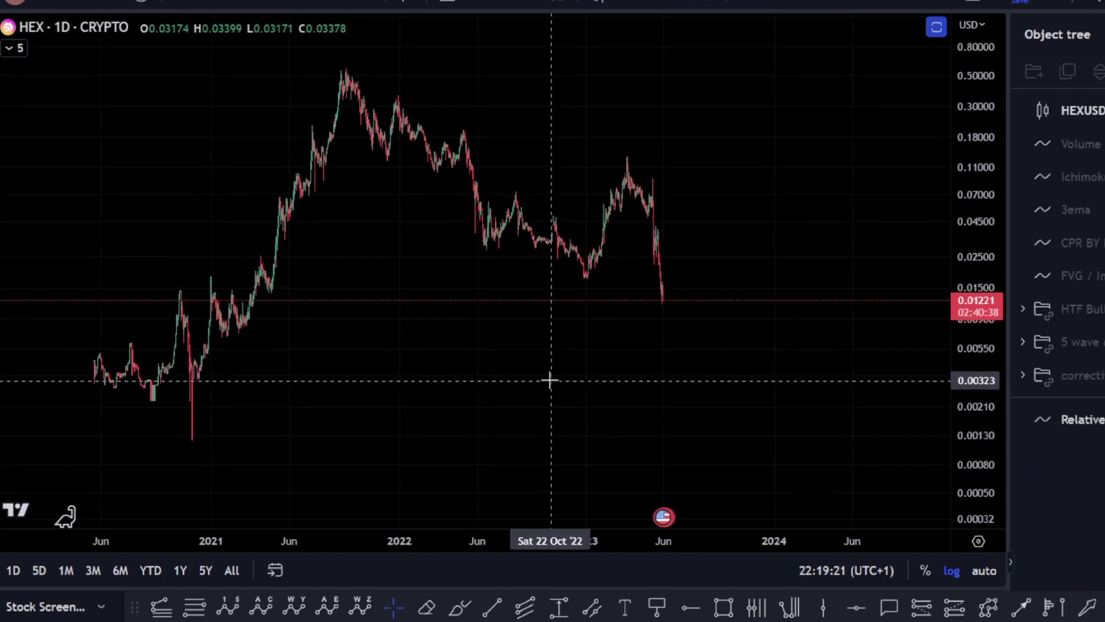
pyautogui.click(460, 607)
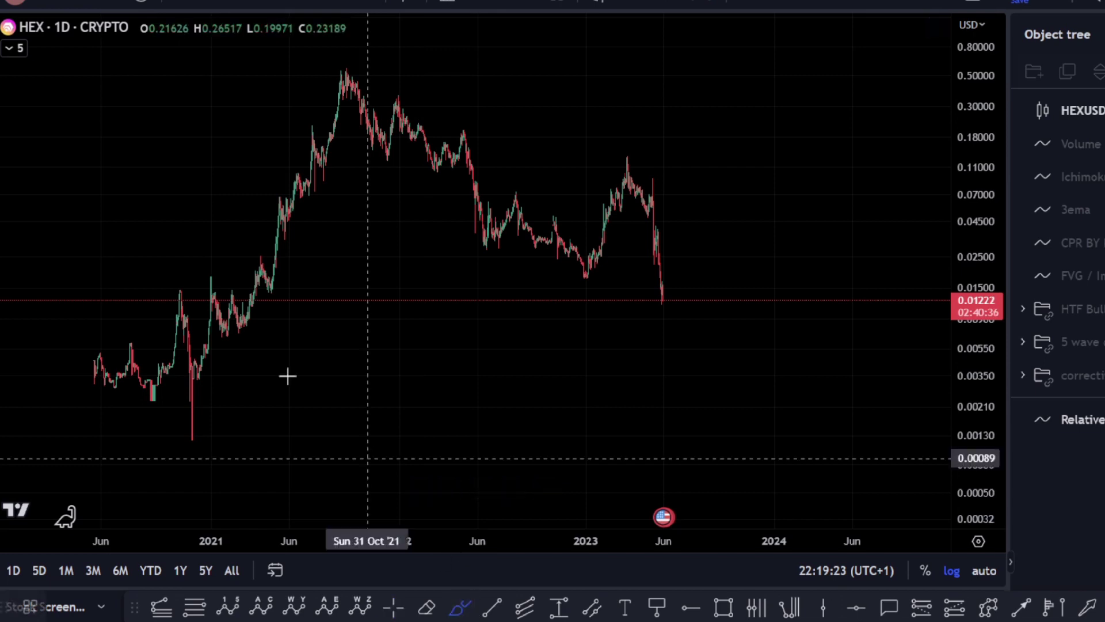
pyautogui.moveTo(178, 446)
pyautogui.mouseDown()
pyautogui.moveTo(168, 447)
pyautogui.moveTo(218, 414)
pyautogui.moveTo(370, 88)
pyautogui.moveTo(636, 443)
pyautogui.mouseUp()
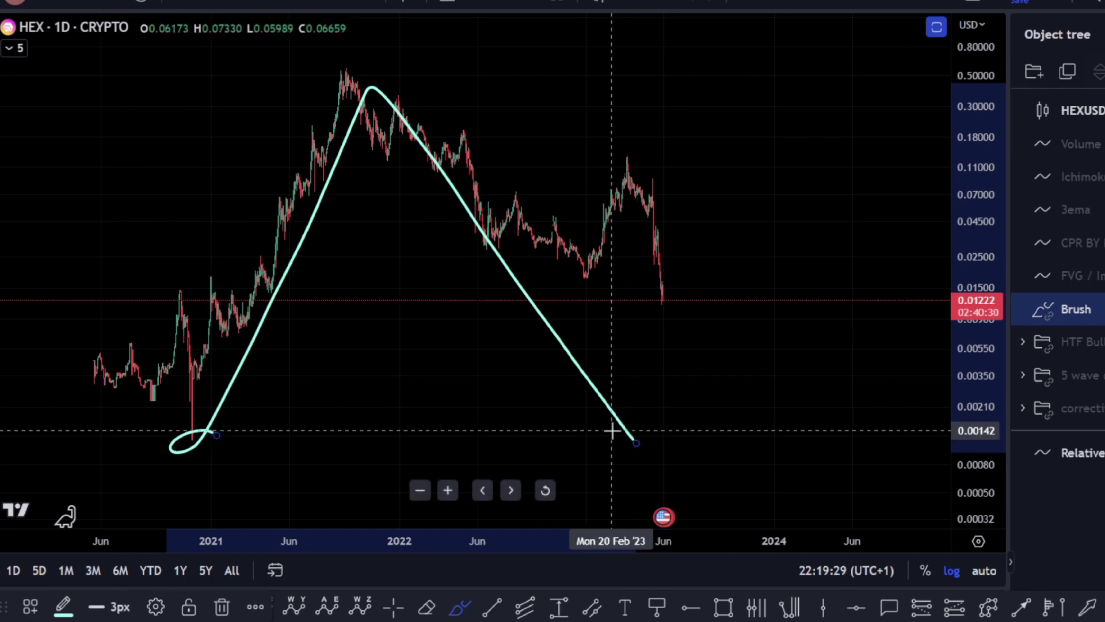
pyautogui.press('Delete')
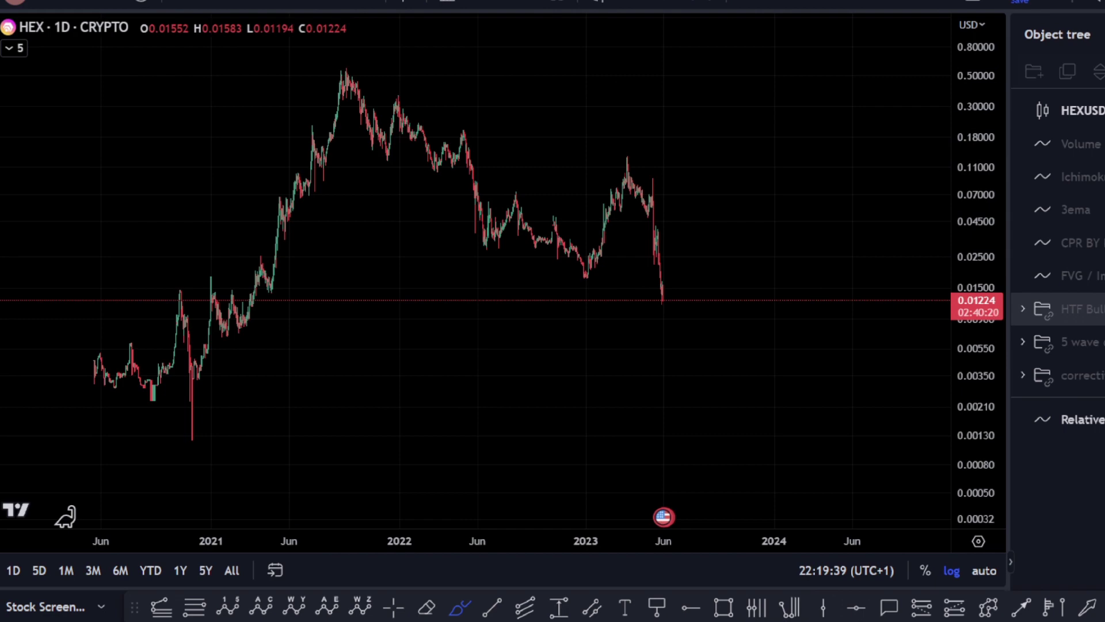
# Show the hidden HTF Bull drawing group with its wave counts on the HEX daily chart.
pyautogui.click(1089, 313)
pyautogui.moveTo(457, 328); pyautogui.dragTo(407, 385)
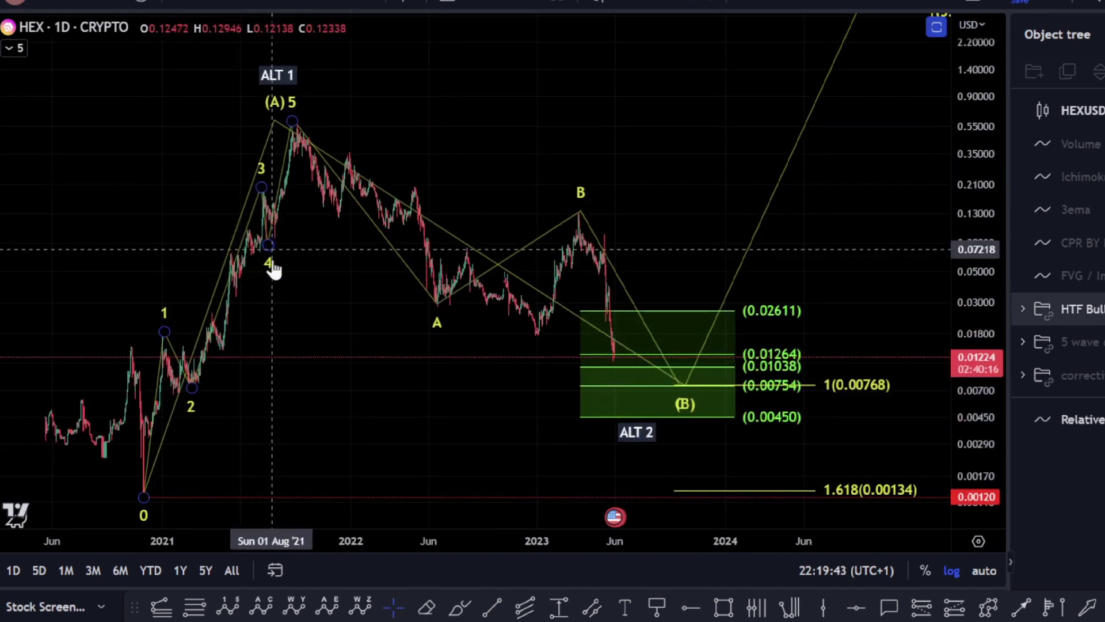
pyautogui.click(299, 127)
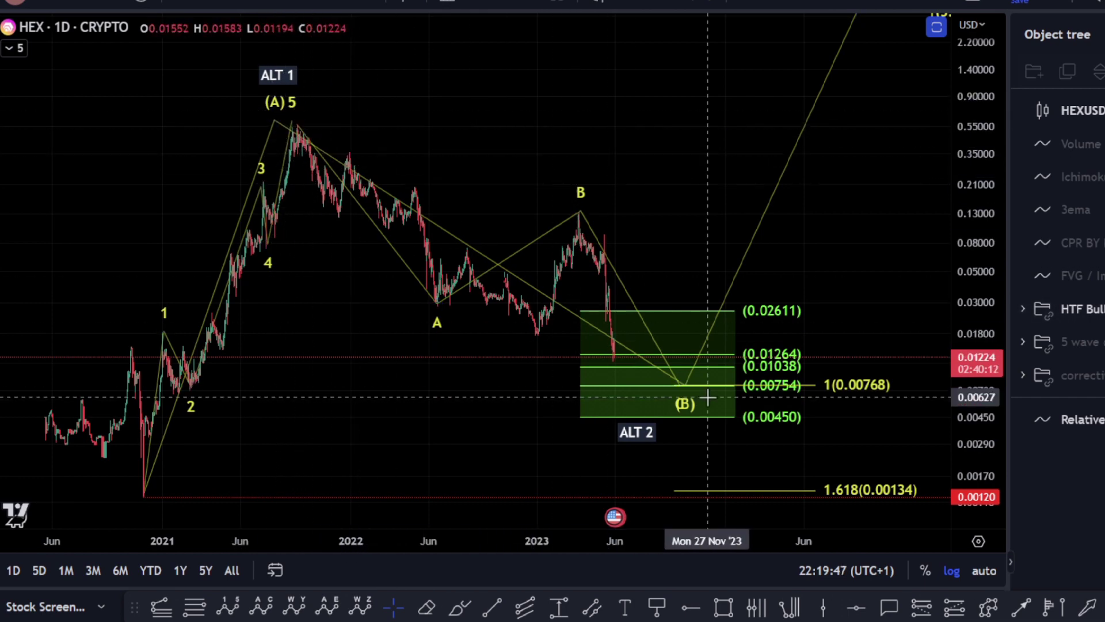
# Examine the green target zone from 0.02611 to 0.00450 around wave (B), up close and within the whole A-B-C correction.
pyautogui.moveTo(855, 319); pyautogui.dragTo(686, 257)
pyautogui.scroll(3, 527, 259)
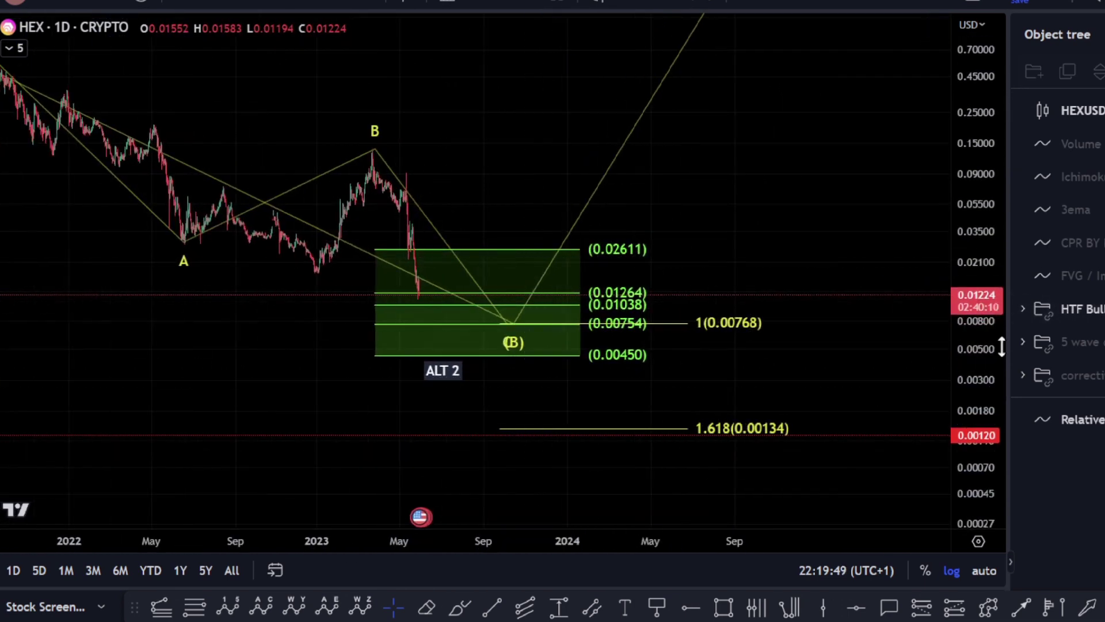
pyautogui.moveTo(1002, 347); pyautogui.dragTo(1002, 256)
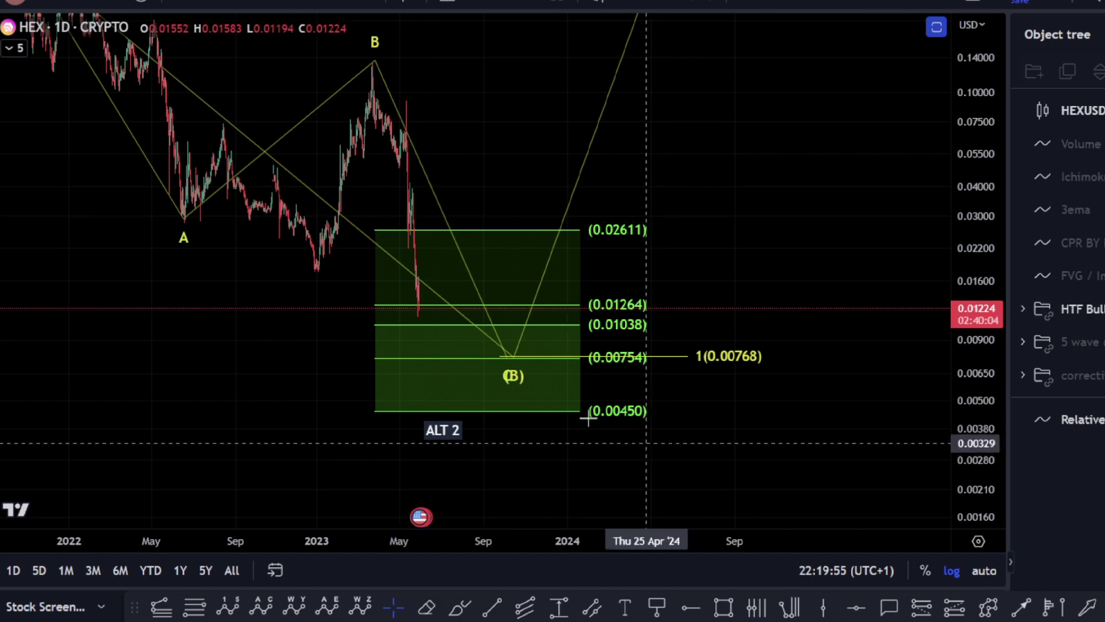
pyautogui.scroll(2, 426, 344)
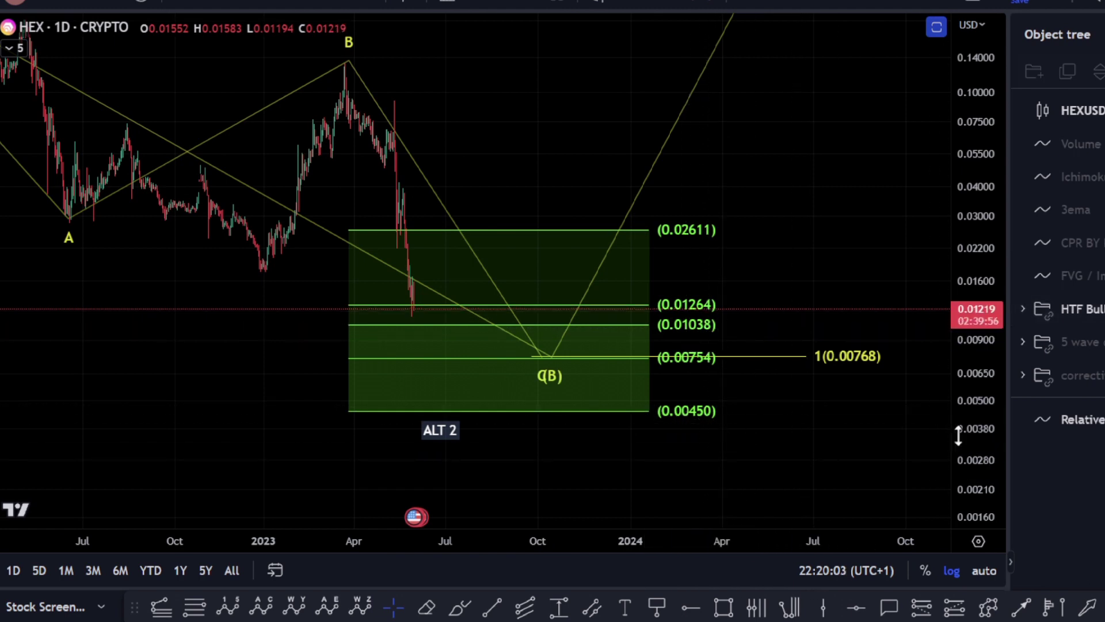
pyautogui.moveTo(973, 429); pyautogui.dragTo(973, 315)
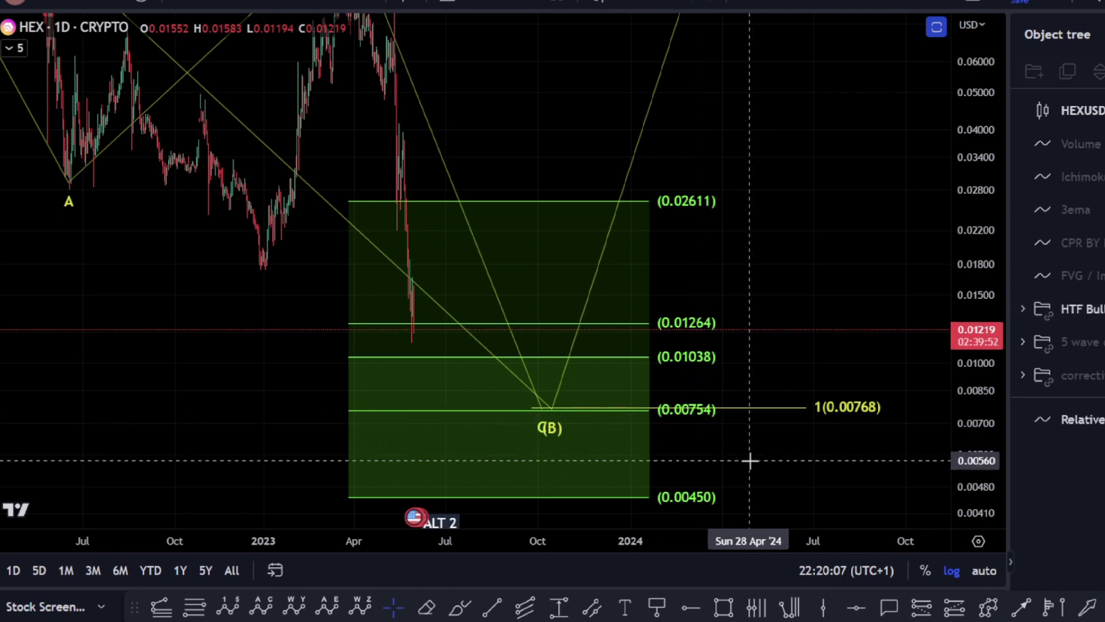
pyautogui.moveTo(751, 460); pyautogui.dragTo(759, 396)
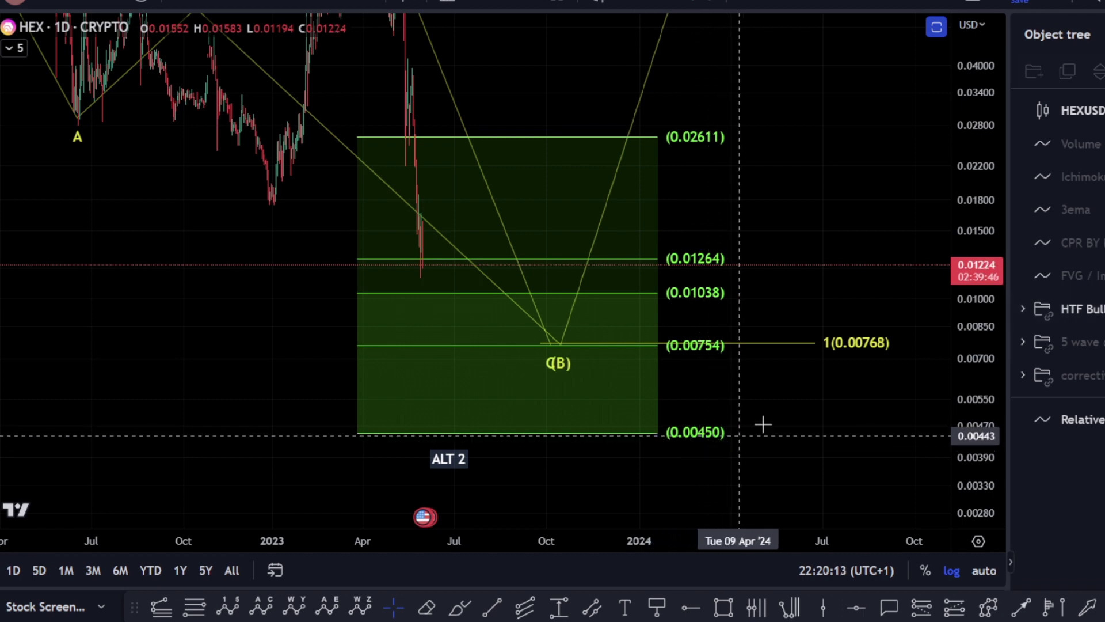
pyautogui.scroll(-5, 506, 349)
pyautogui.moveTo(374, 316); pyautogui.dragTo(411, 404)
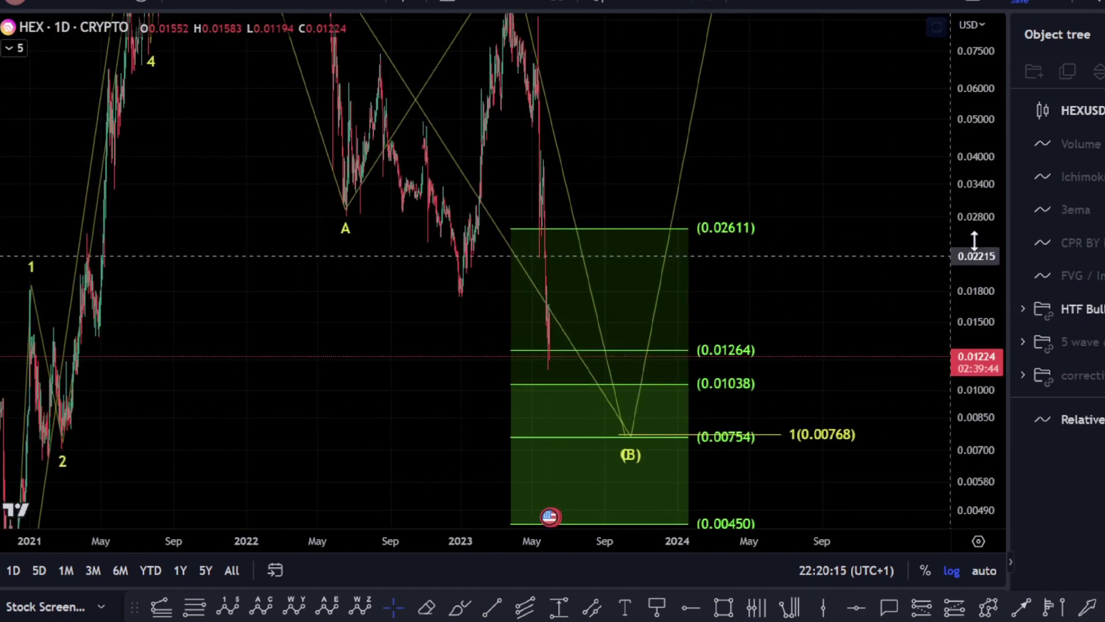
pyautogui.moveTo(973, 249); pyautogui.dragTo(1034, 446)
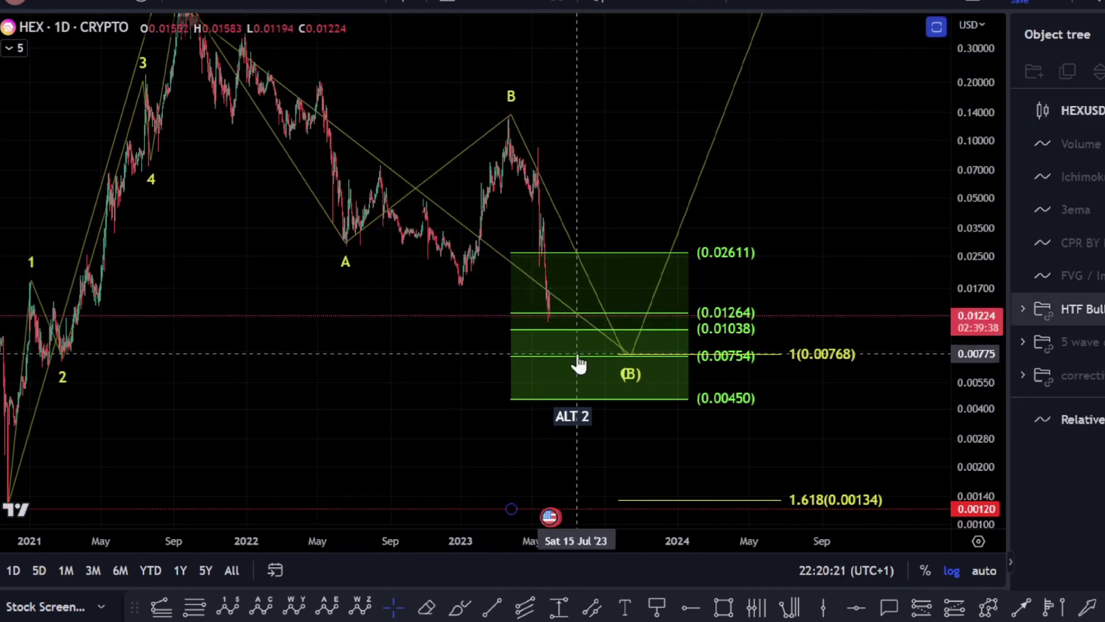
pyautogui.moveTo(604, 173); pyautogui.dragTo(626, 259)
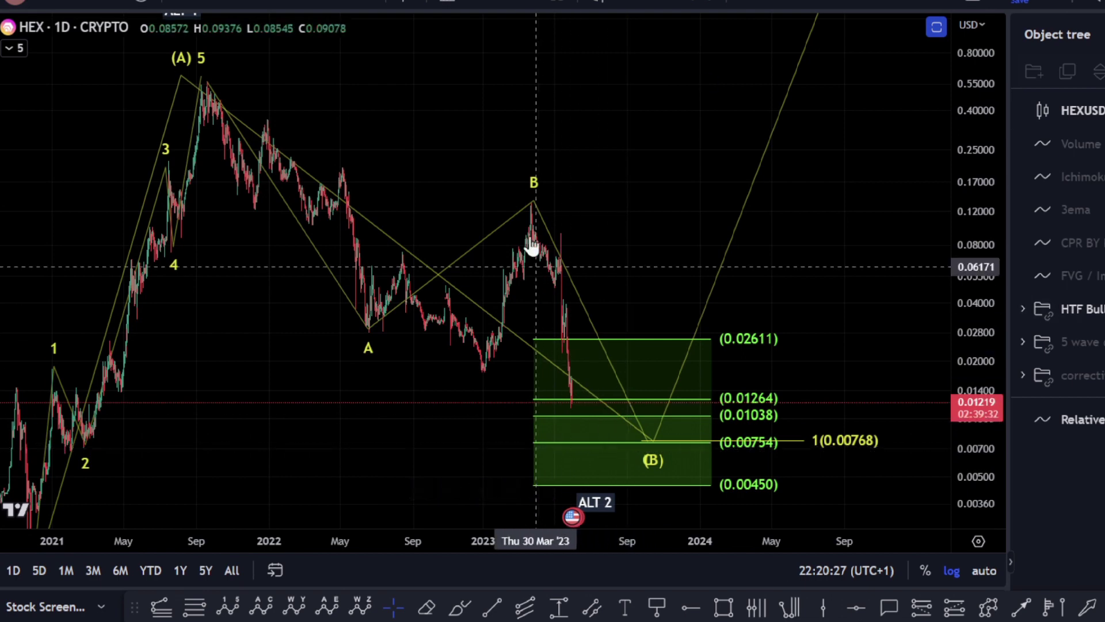
# Brush temporary marks along the decline from (A) to (B) and around the current price, removing each stroke.
pyautogui.click(460, 606)
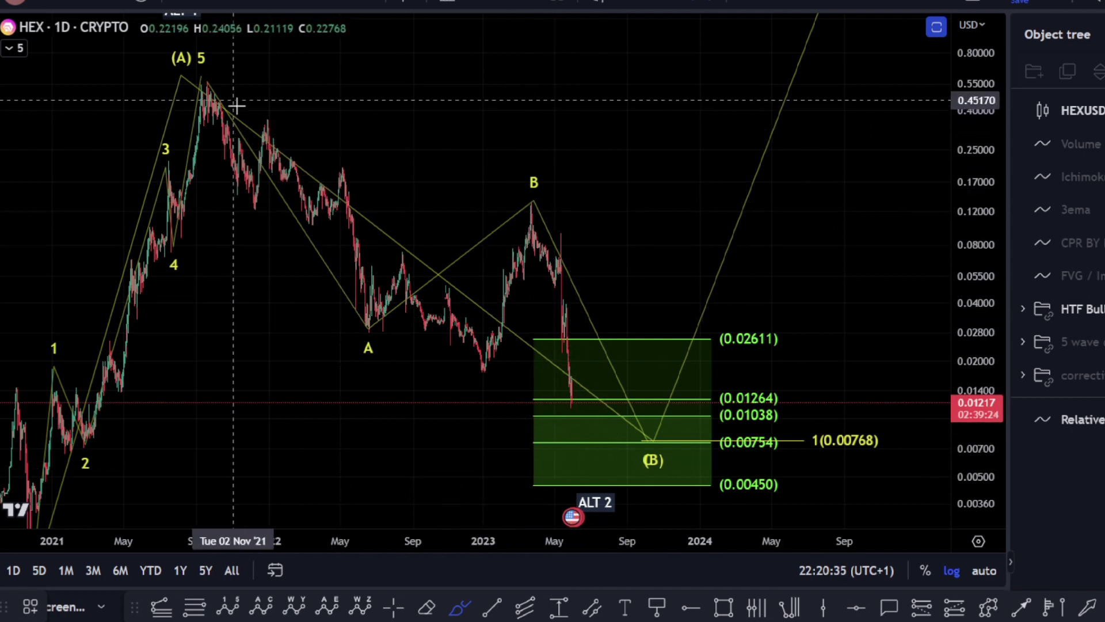
pyautogui.moveTo(235, 102)
pyautogui.mouseDown()
pyautogui.moveTo(365, 326)
pyautogui.moveTo(533, 199)
pyautogui.moveTo(661, 461)
pyautogui.mouseUp()
pyautogui.press('Delete')
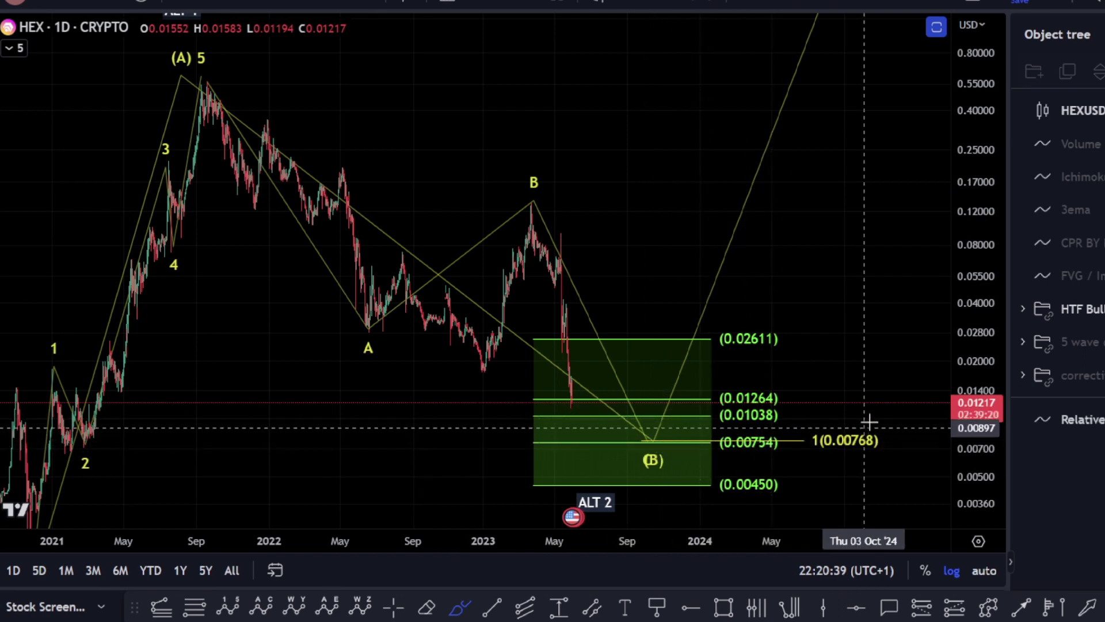
pyautogui.moveTo(869, 420)
pyautogui.mouseDown()
pyautogui.moveTo(893, 456)
pyautogui.moveTo(876, 410)
pyautogui.mouseUp()
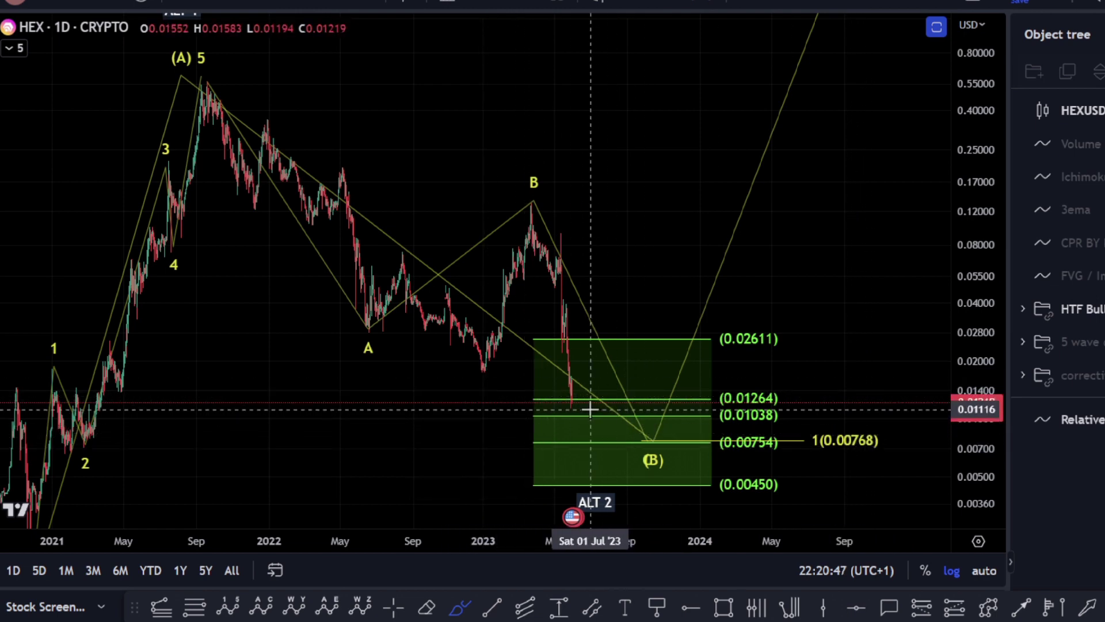
pyautogui.moveTo(599, 402)
pyautogui.mouseDown()
pyautogui.moveTo(588, 441)
pyautogui.moveTo(551, 406)
pyautogui.mouseUp()
pyautogui.hotkey('ctrl', 'z')
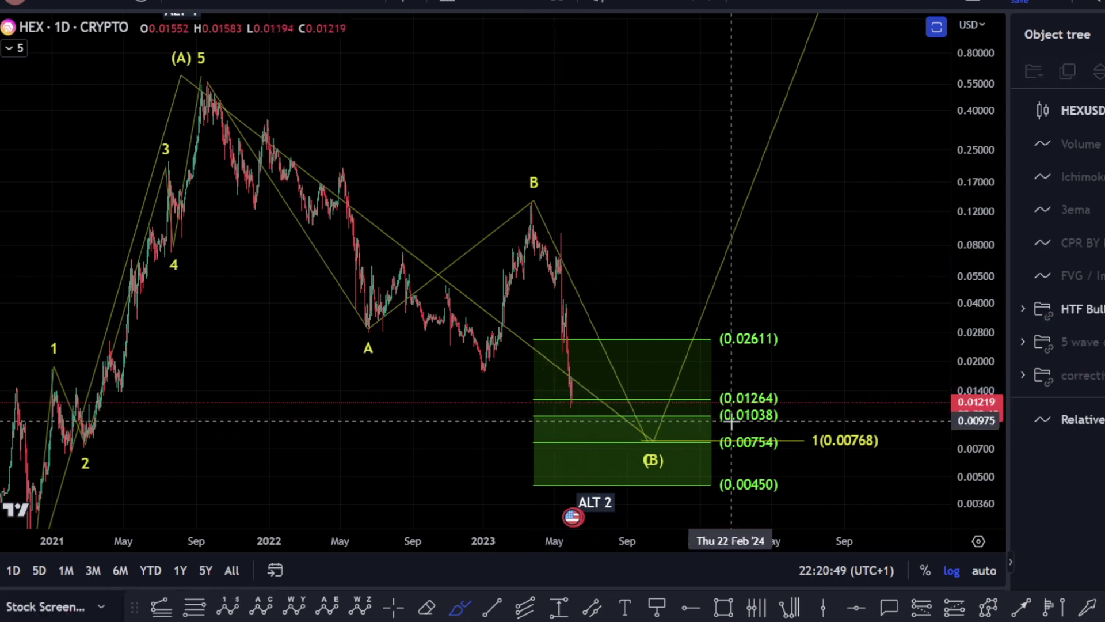
pyautogui.moveTo(776, 378)
pyautogui.mouseDown()
pyautogui.moveTo(733, 429)
pyautogui.moveTo(748, 372)
pyautogui.mouseUp()
pyautogui.hotkey('ctrl', 'z')
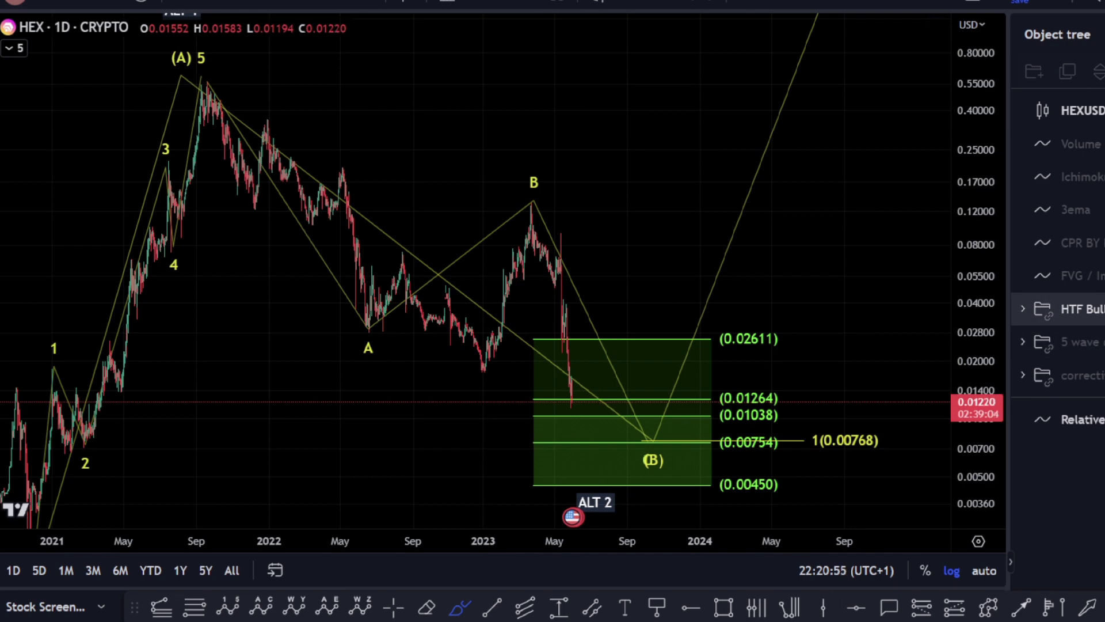
# Move the ALT 3 label slightly up so it sits just above the 1.618 (160.35915) extension line.
pyautogui.scroll(-2, 766, 311)
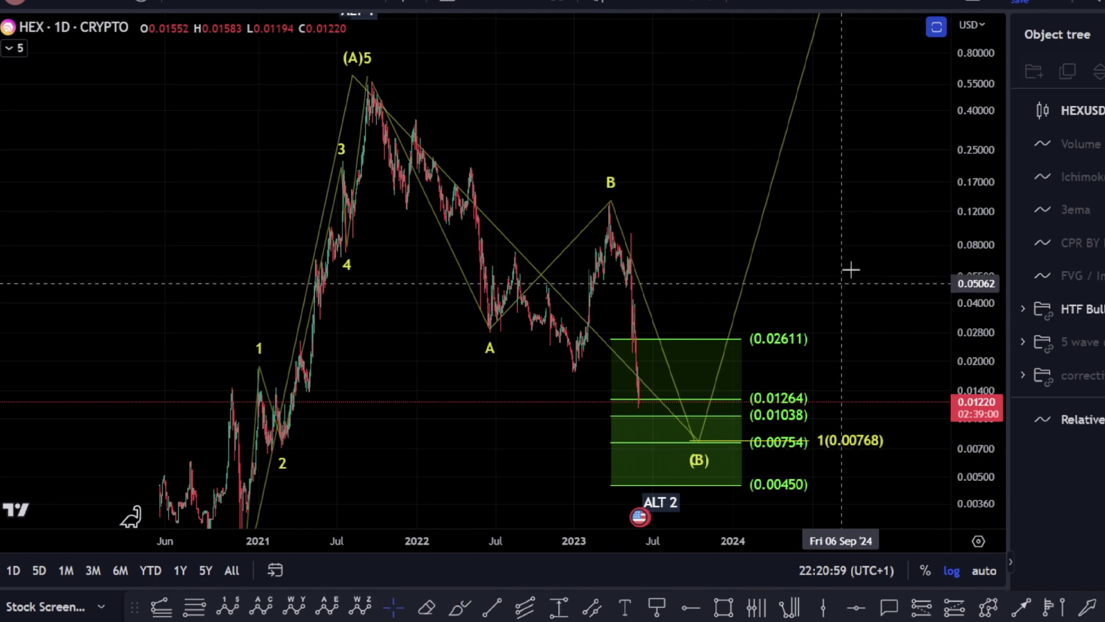
pyautogui.moveTo(851, 269); pyautogui.dragTo(732, 295)
pyautogui.moveTo(968, 216); pyautogui.dragTo(969, 248)
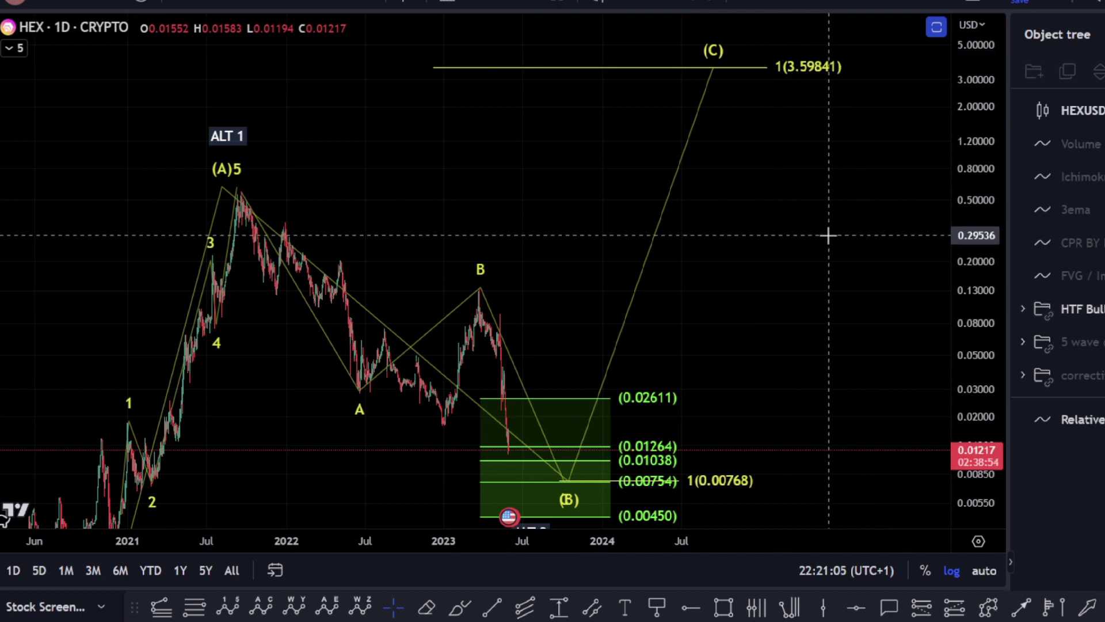
pyautogui.moveTo(802, 158); pyautogui.dragTo(696, 315)
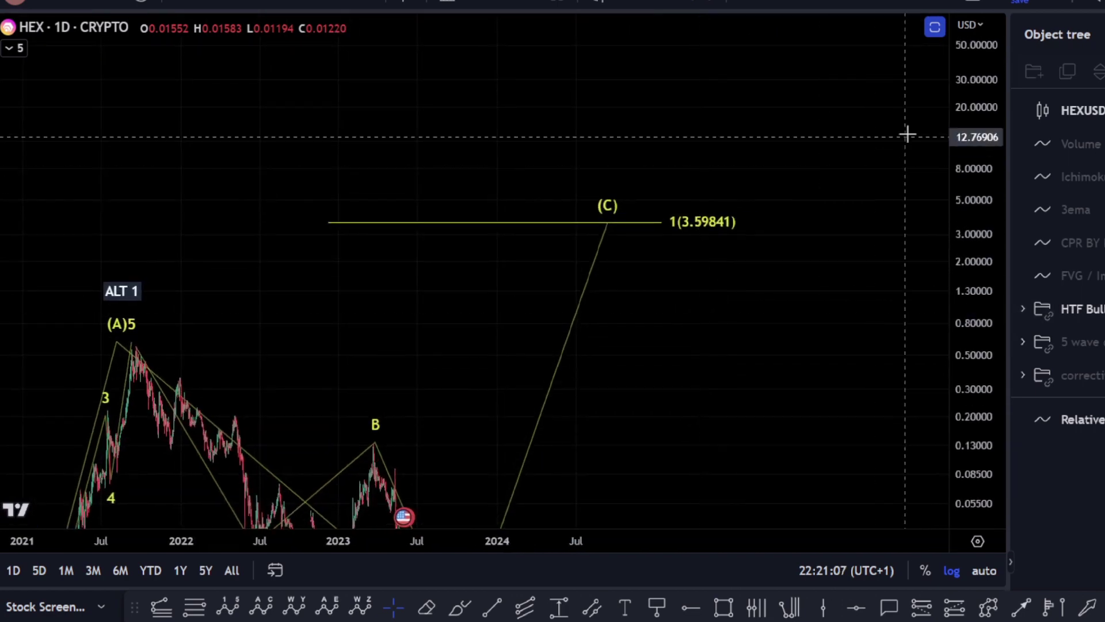
pyautogui.moveTo(975, 122); pyautogui.dragTo(983, 274)
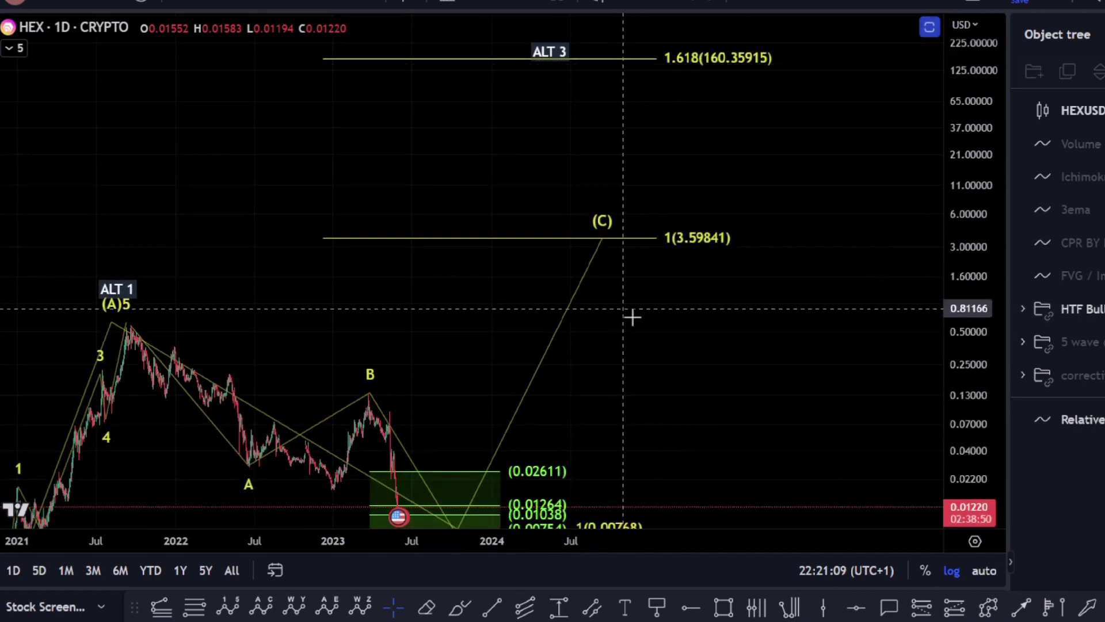
pyautogui.moveTo(549, 65); pyautogui.dragTo(551, 58)
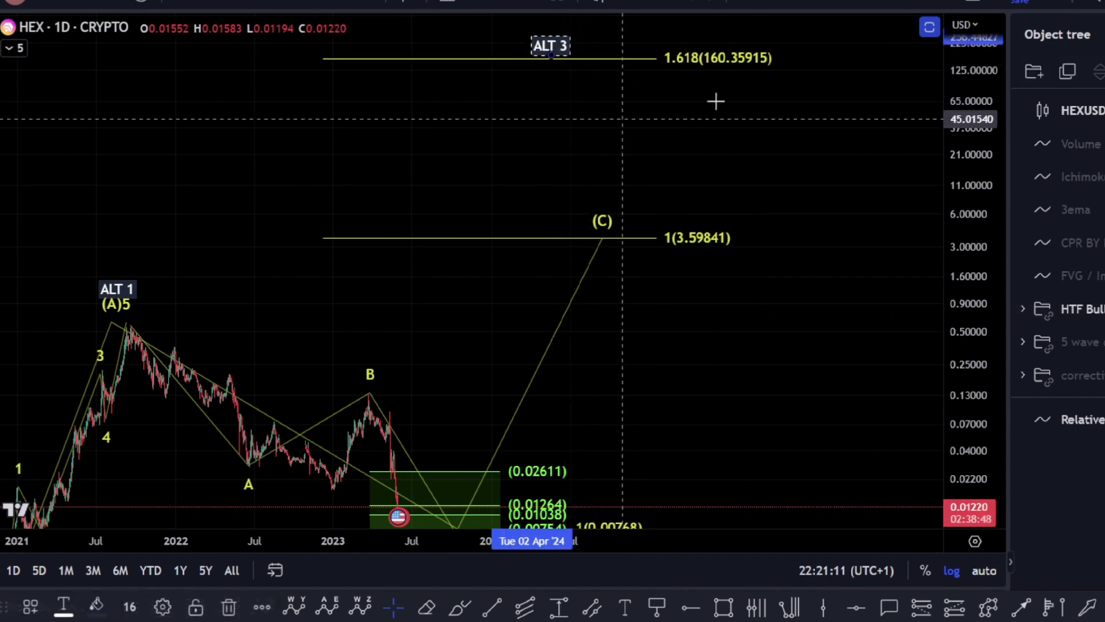
# Hide the HTF Bull wave drawings and switch the HEX chart to the 4-hour interval.
pyautogui.moveTo(743, 251); pyautogui.dragTo(749, 166)
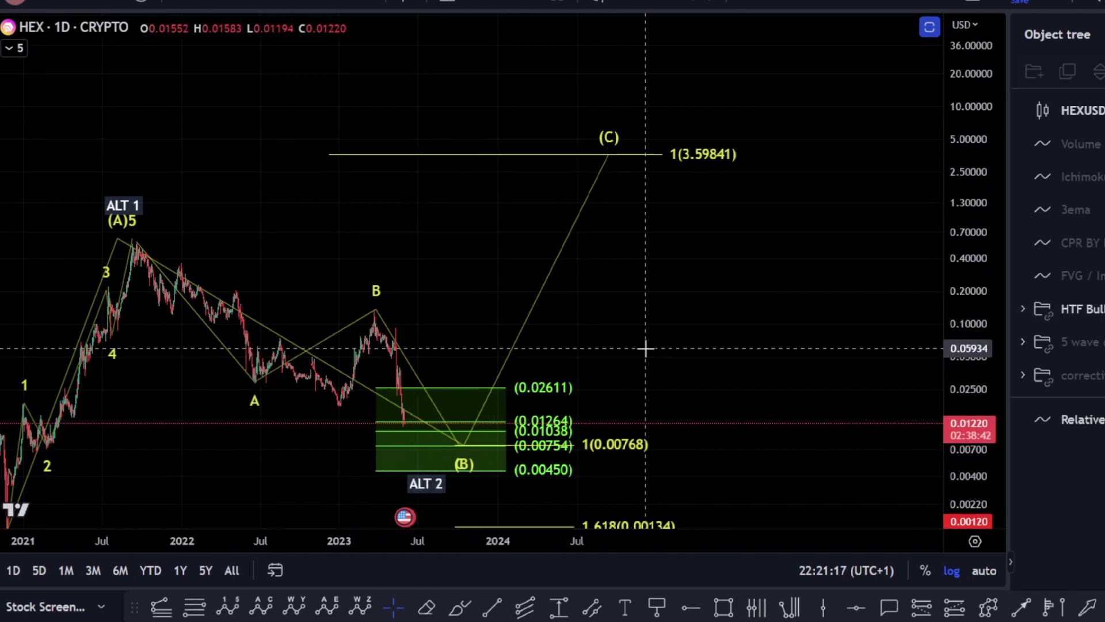
pyautogui.moveTo(655, 330); pyautogui.dragTo(750, 269)
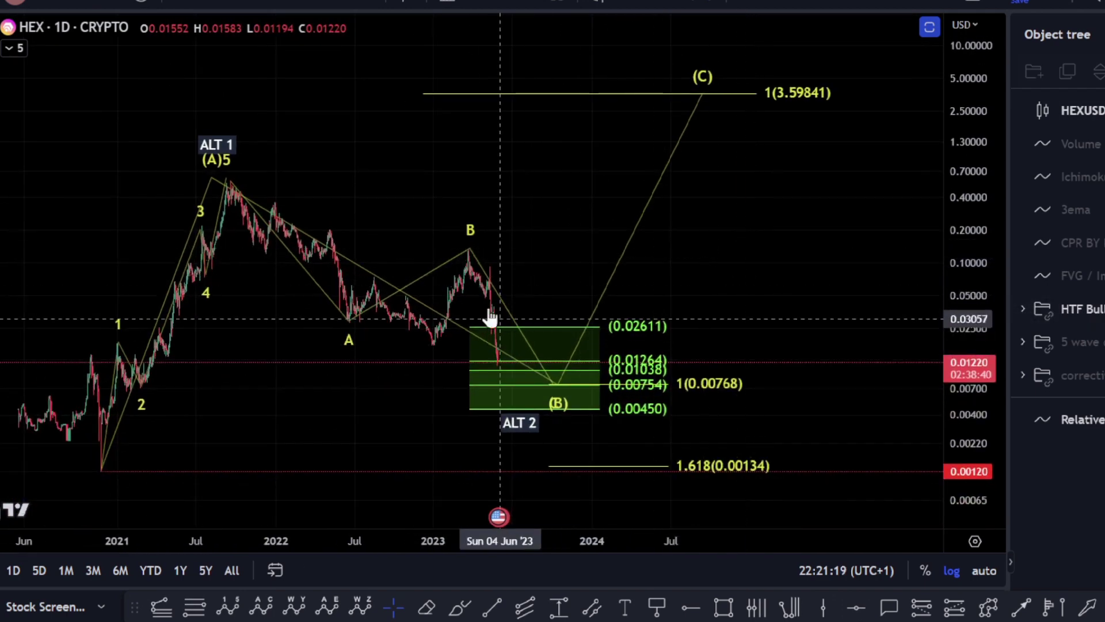
pyautogui.hotkey('ctrl', 'alt', 'h')
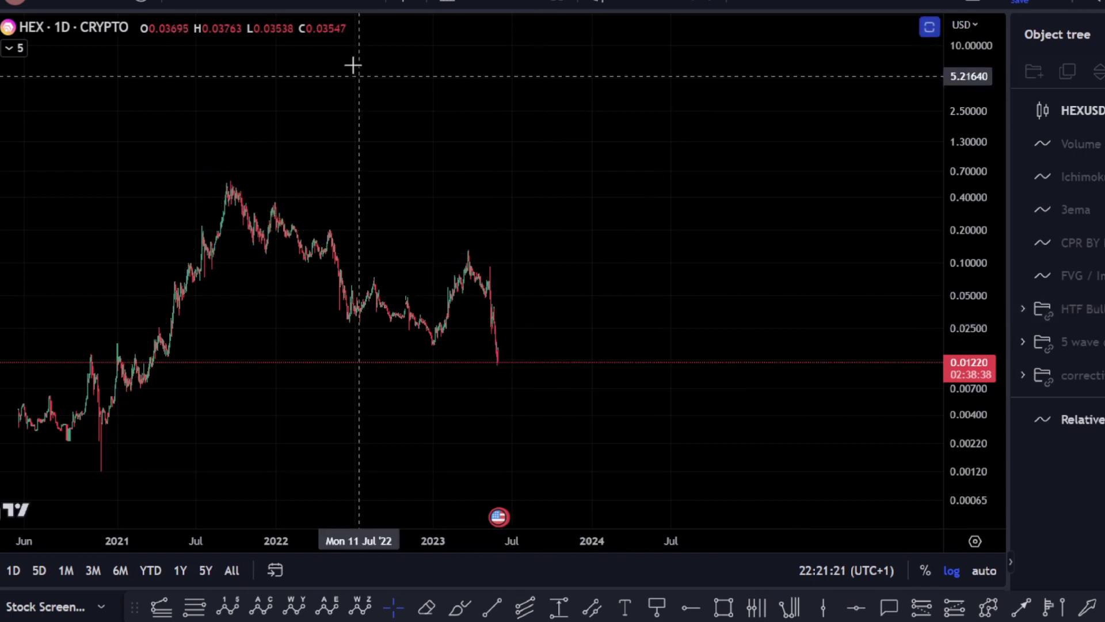
pyautogui.click(282, 4)
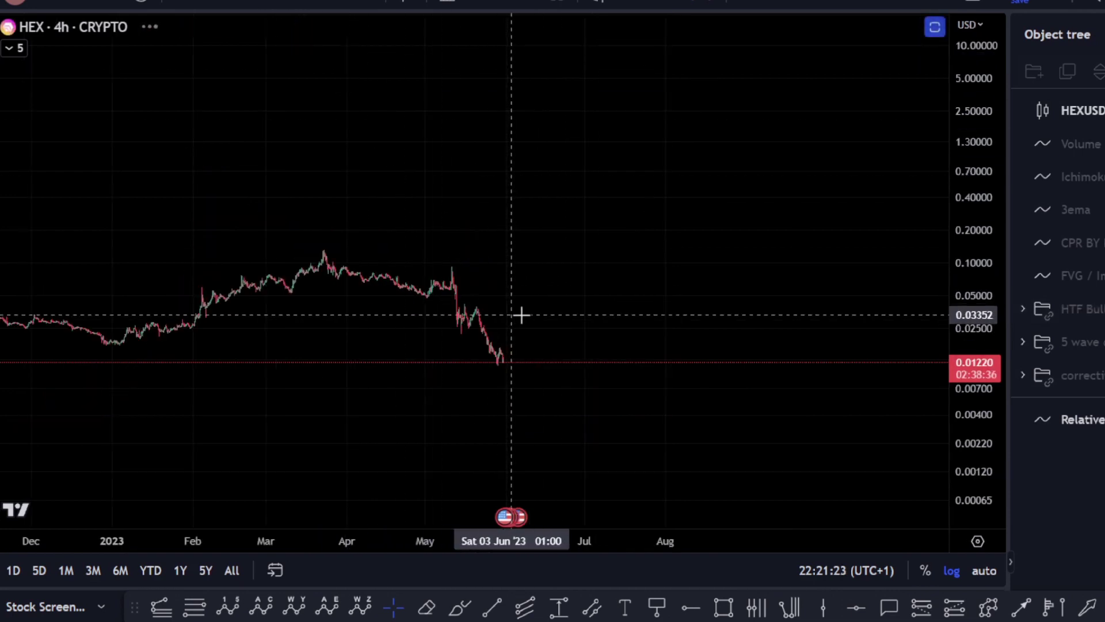
# Show the hidden corrective drawing group with the circled a-b-c waves and the 0.786, 0.854 and 1 extension levels.
pyautogui.moveTo(986, 363); pyautogui.dragTo(720, 286)
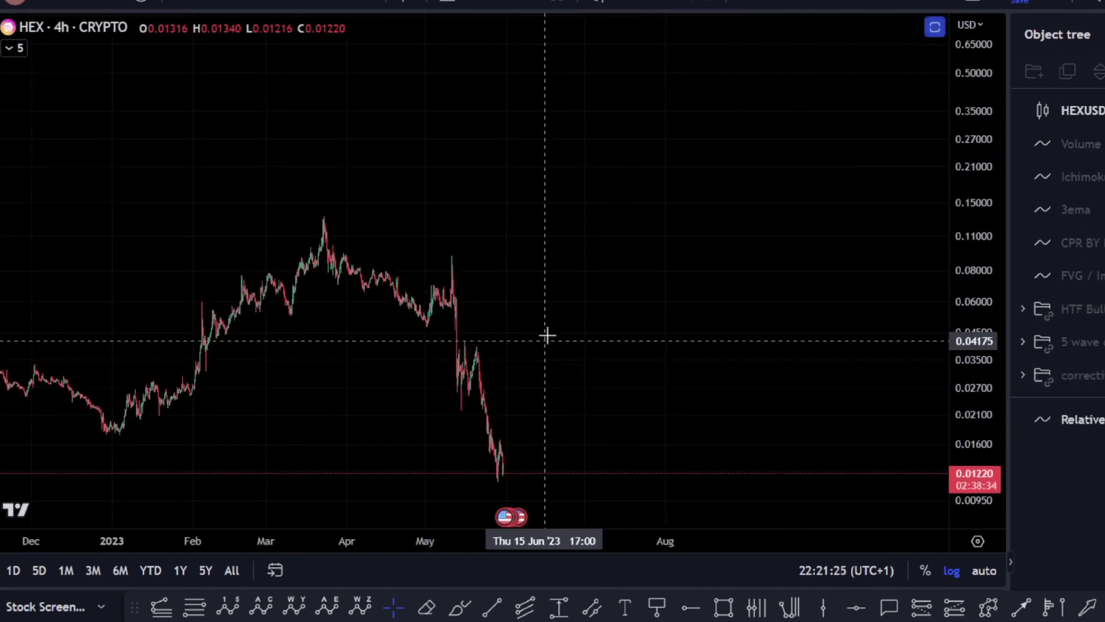
pyautogui.moveTo(546, 335); pyautogui.dragTo(619, 257)
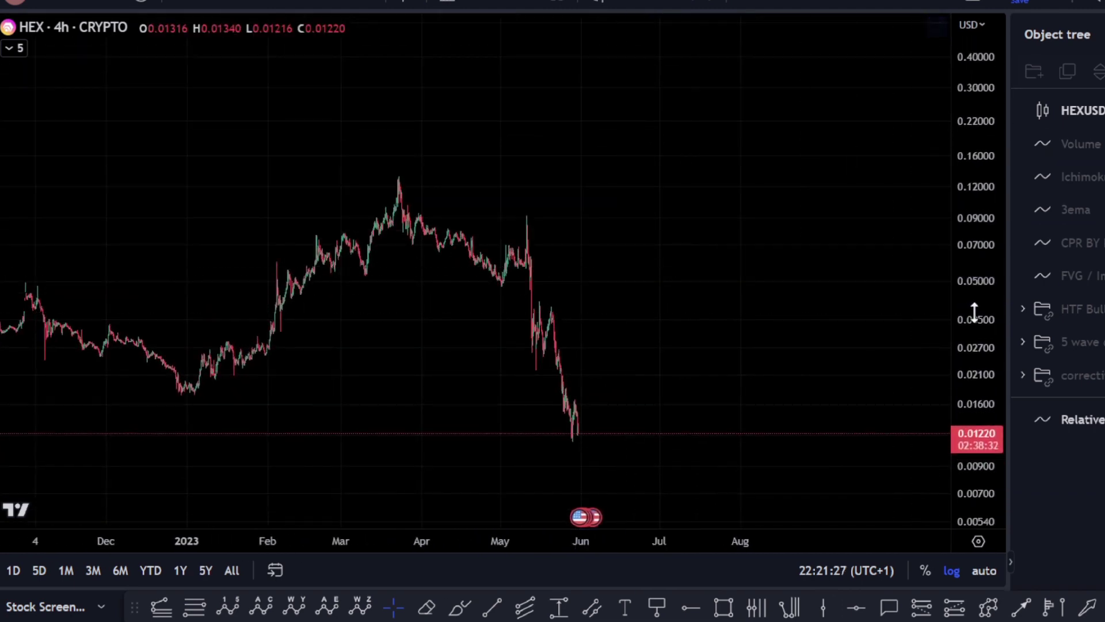
pyautogui.moveTo(974, 313); pyautogui.dragTo(977, 336)
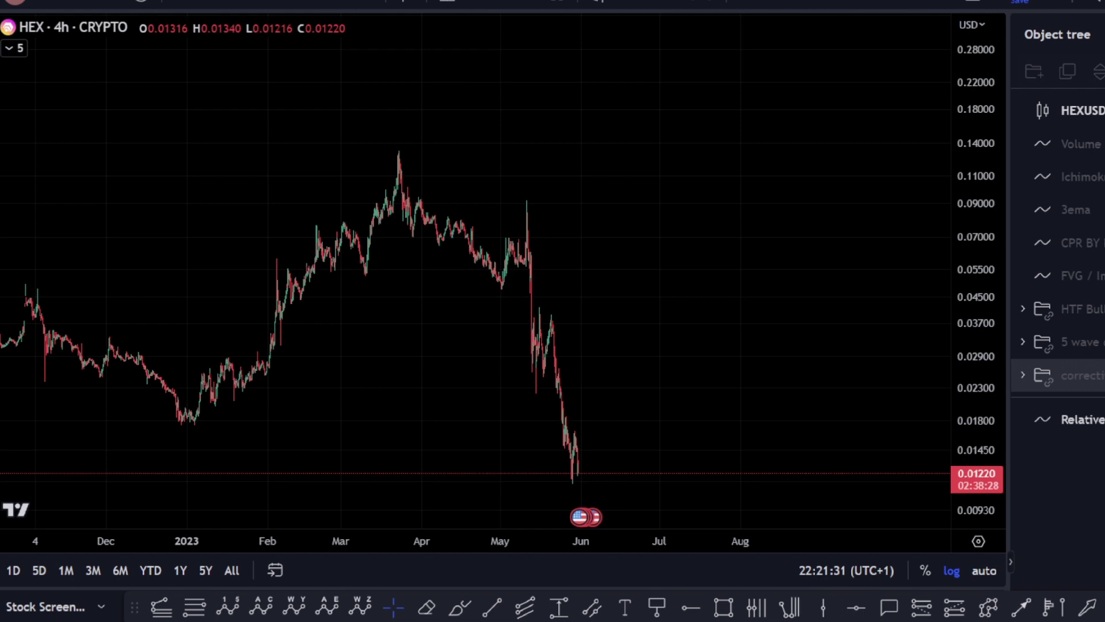
pyautogui.click(1103, 375)
pyautogui.moveTo(709, 365)
pyautogui.mouseDown()
pyautogui.moveTo(642, 232)
pyautogui.moveTo(600, 302)
pyautogui.mouseUp()
pyautogui.scroll(3, 483, 299)
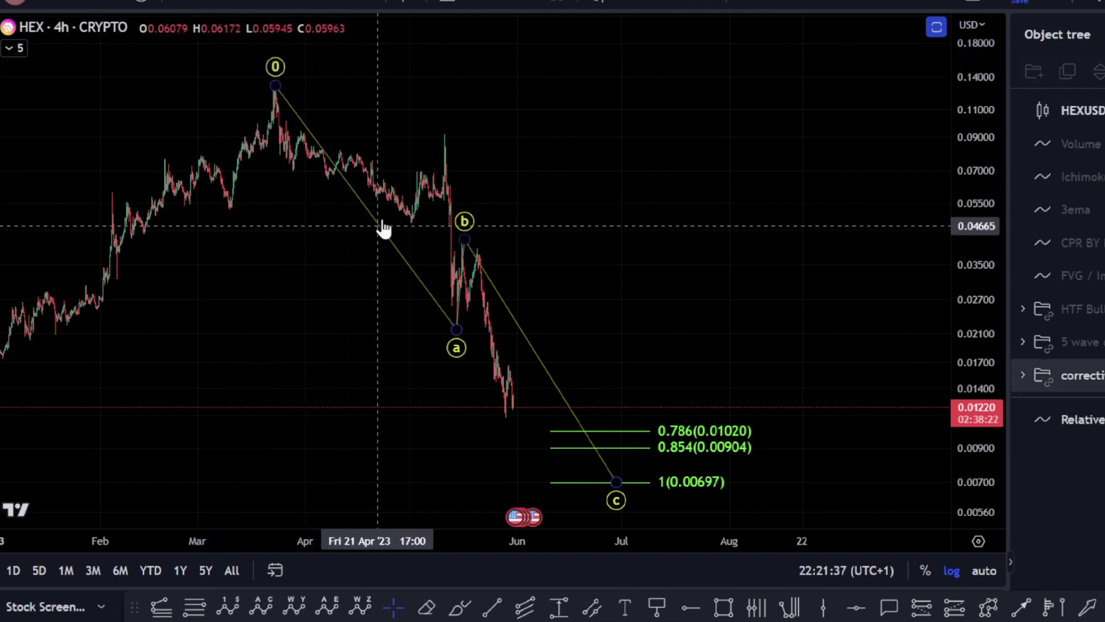
pyautogui.click(457, 348)
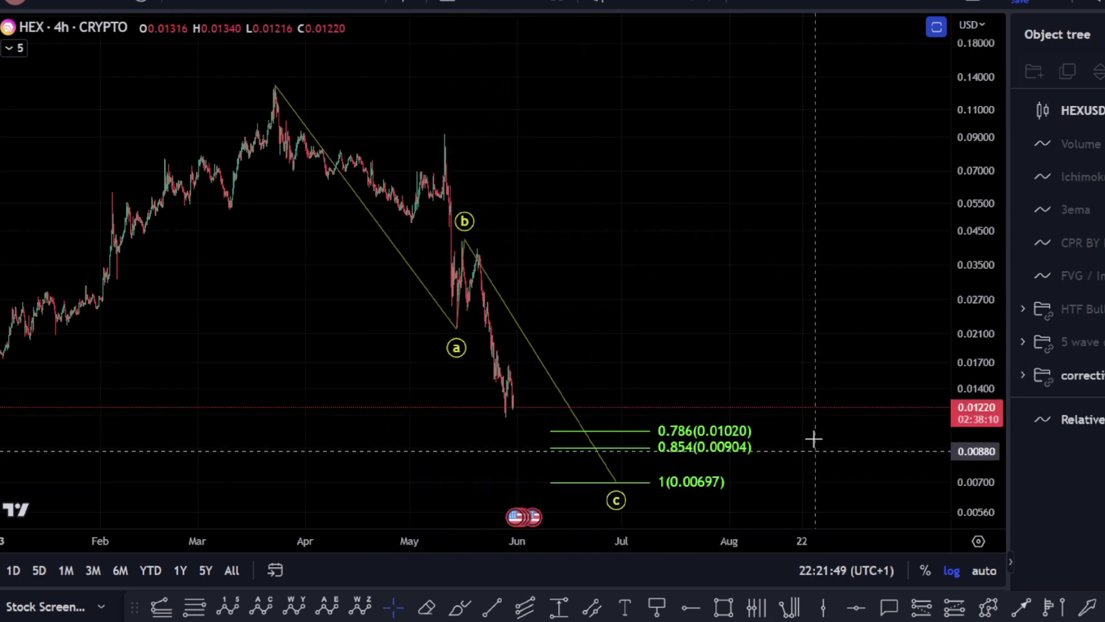
# Enable the 0.618 level on the trend-based Fib extension of the circled a-b-c correction.
pyautogui.moveTo(619, 474); pyautogui.dragTo(583, 377)
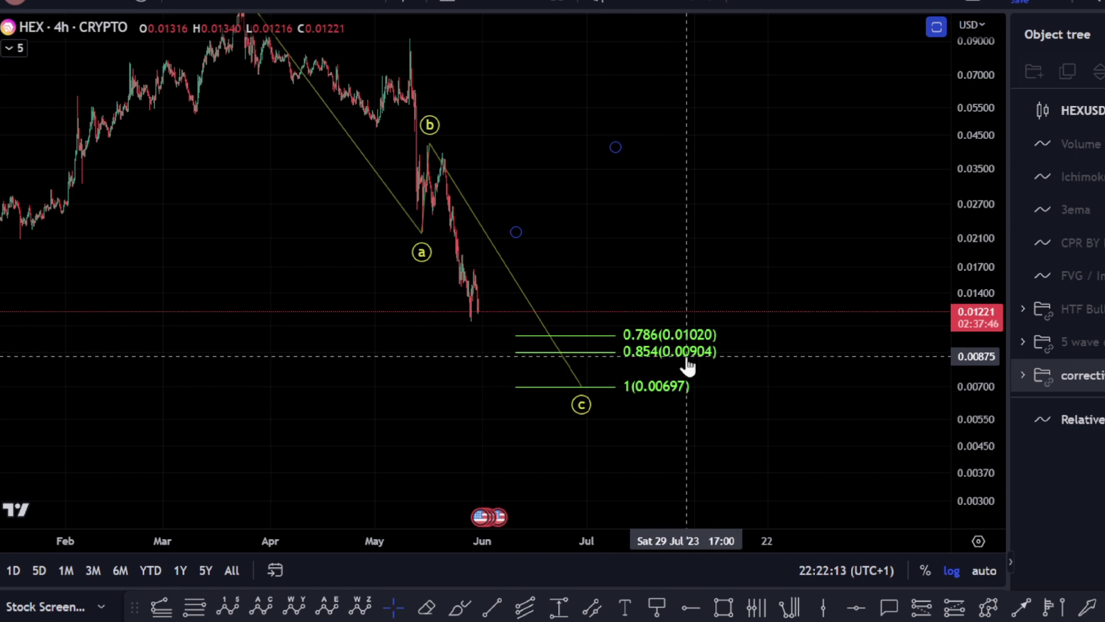
pyautogui.doubleClick(672, 391)
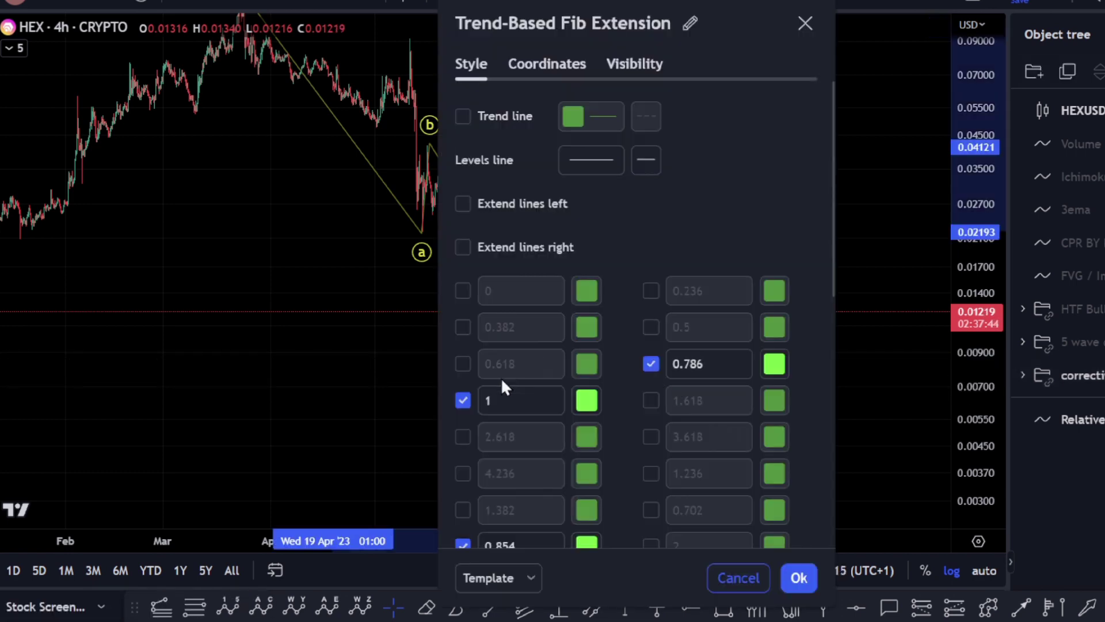
pyautogui.click(798, 578)
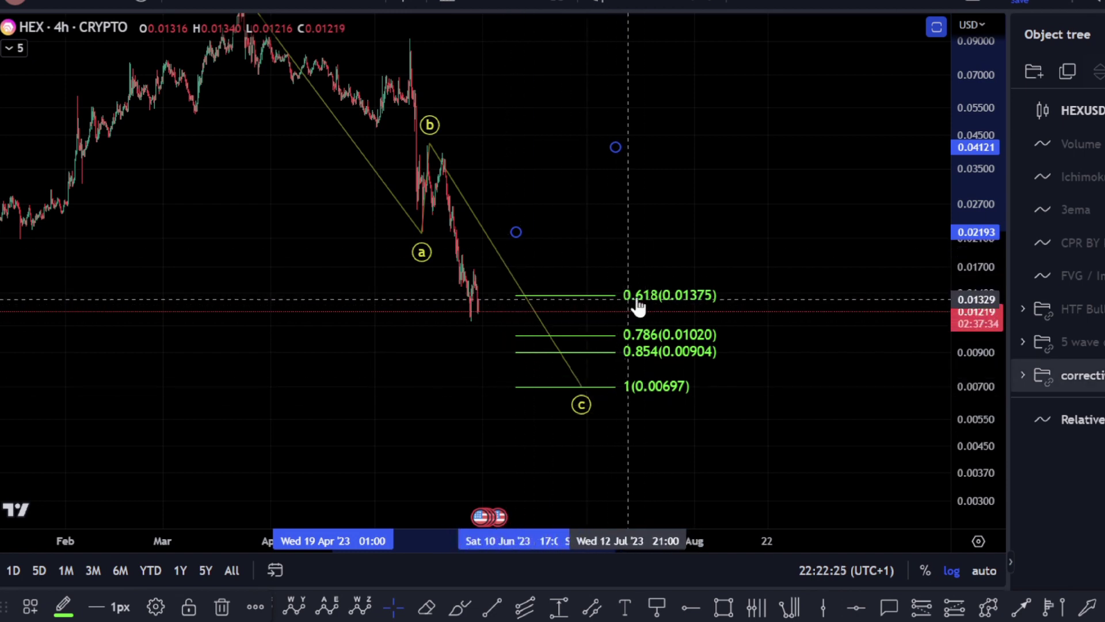
# Brush a temporary three-leg path from circled b down, up and down to circled c, then remove the stroke.
pyautogui.moveTo(606, 269); pyautogui.dragTo(579, 300)
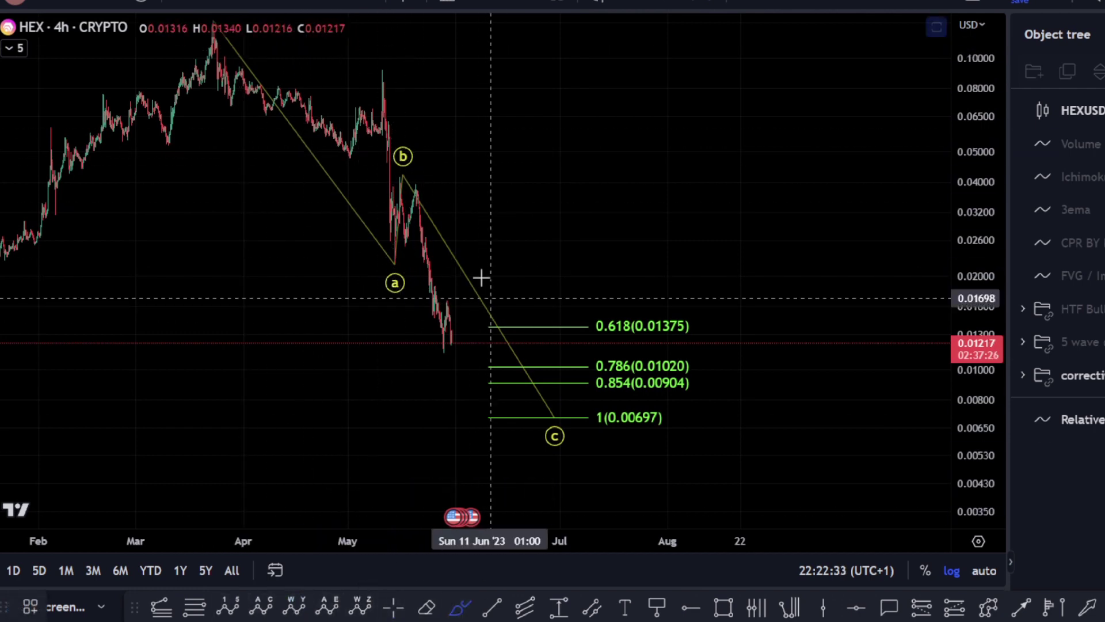
pyautogui.moveTo(403, 182); pyautogui.dragTo(443, 317)
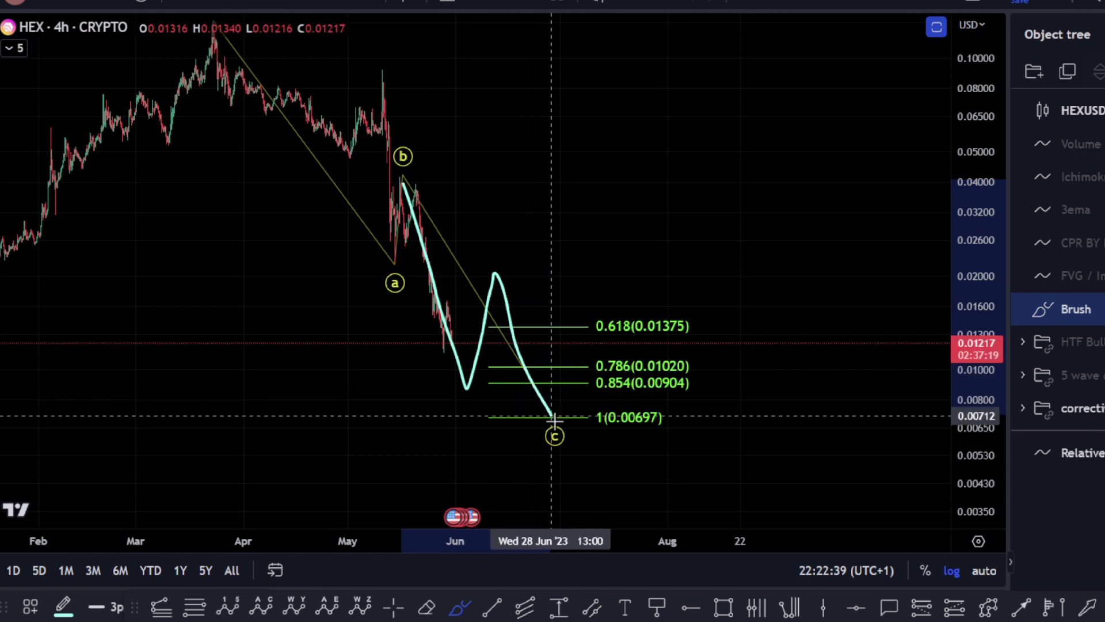
pyautogui.moveTo(558, 426); pyautogui.dragTo(561, 428)
pyautogui.press('Delete')
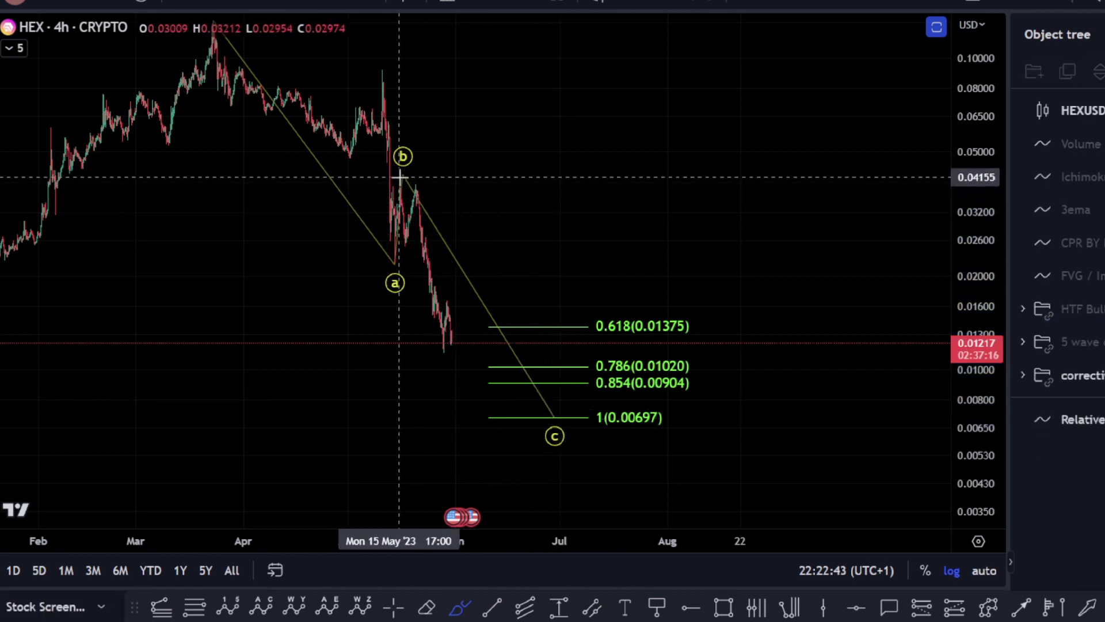
pyautogui.hotkey('ctrl', 'z')
pyautogui.press('Delete')
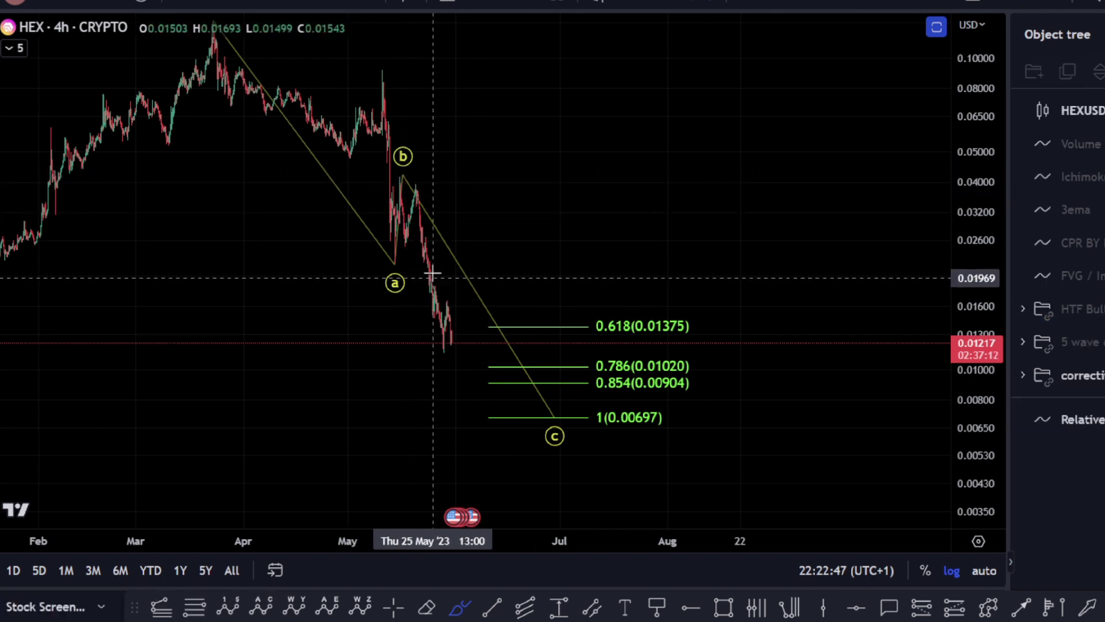
# Brush temporary marks from circled b past the 1 extension level and from the mid-April prices down to early June, deleting each.
pyautogui.moveTo(403, 175)
pyautogui.mouseDown()
pyautogui.moveTo(452, 345)
pyautogui.moveTo(506, 238)
pyautogui.moveTo(593, 407)
pyautogui.mouseUp()
pyautogui.press('Delete')
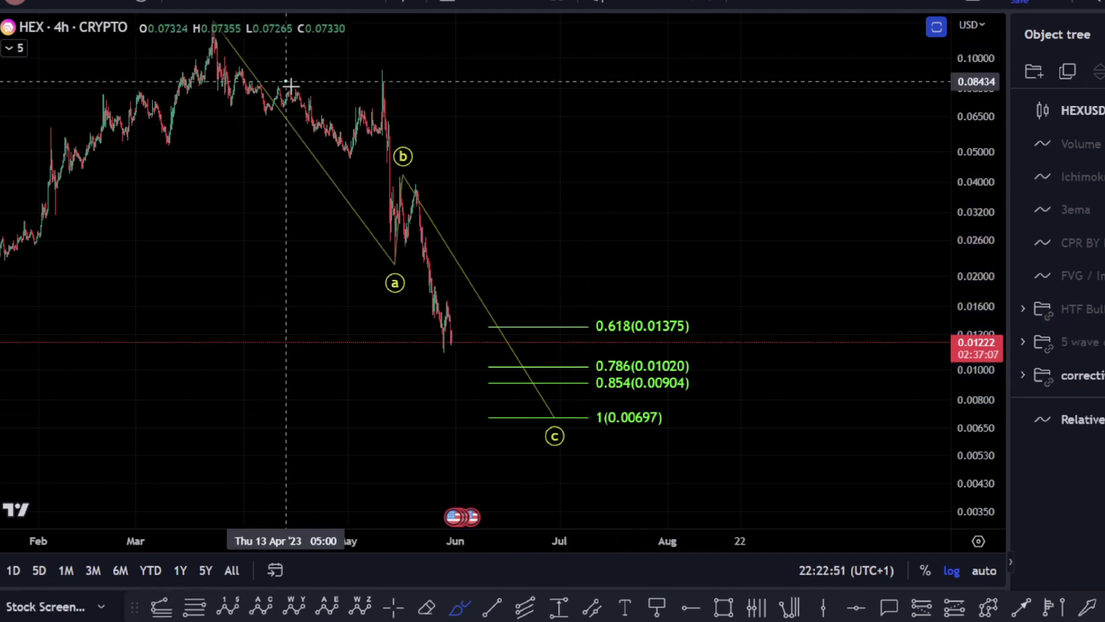
pyautogui.moveTo(288, 86)
pyautogui.mouseDown()
pyautogui.moveTo(376, 260)
pyautogui.moveTo(417, 162)
pyautogui.moveTo(575, 433)
pyautogui.moveTo(523, 398)
pyautogui.moveTo(470, 395)
pyautogui.mouseUp()
pyautogui.press('Delete')
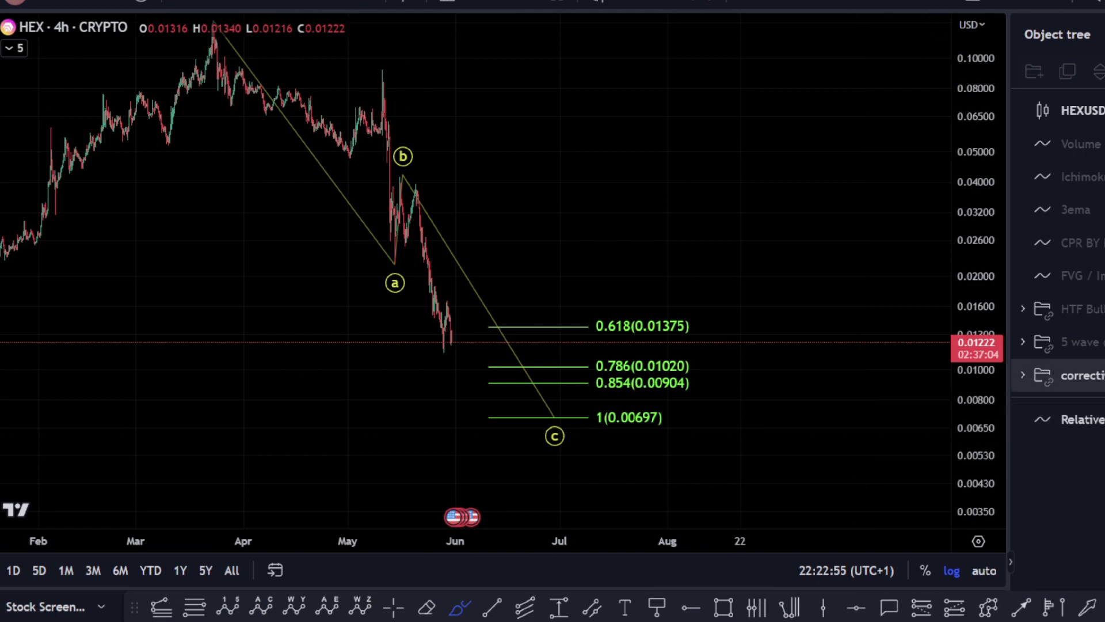
# Show the HTF Bull drawings to compare their C/(B) target zone with the circled c levels, then hide them again.
pyautogui.click(1101, 309)
pyautogui.scroll(-3, 852, 375)
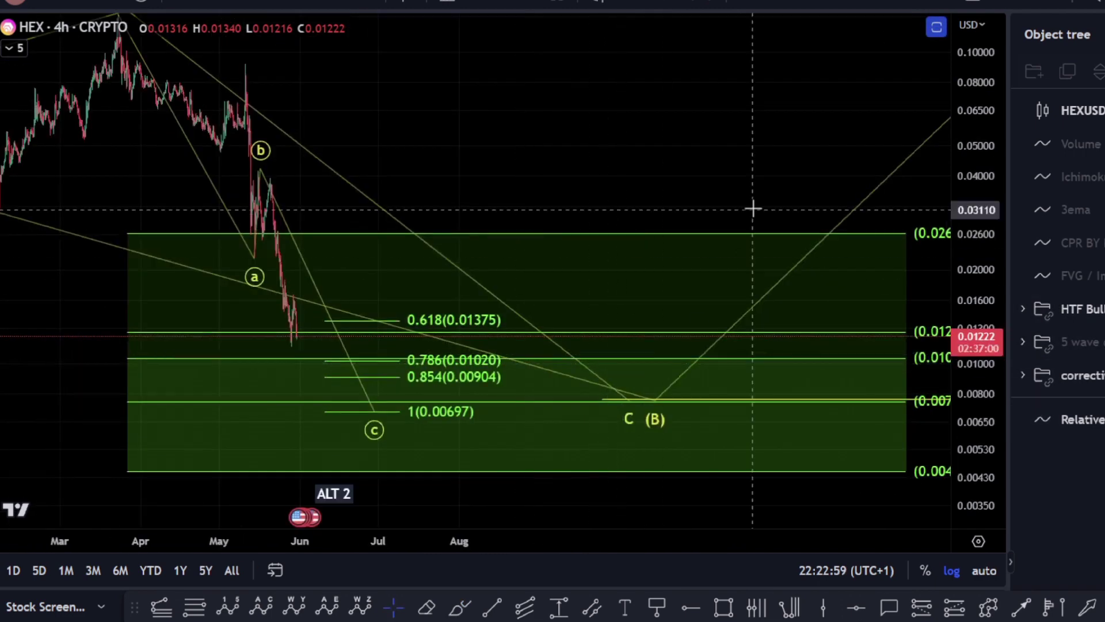
pyautogui.moveTo(752, 210); pyautogui.dragTo(685, 201)
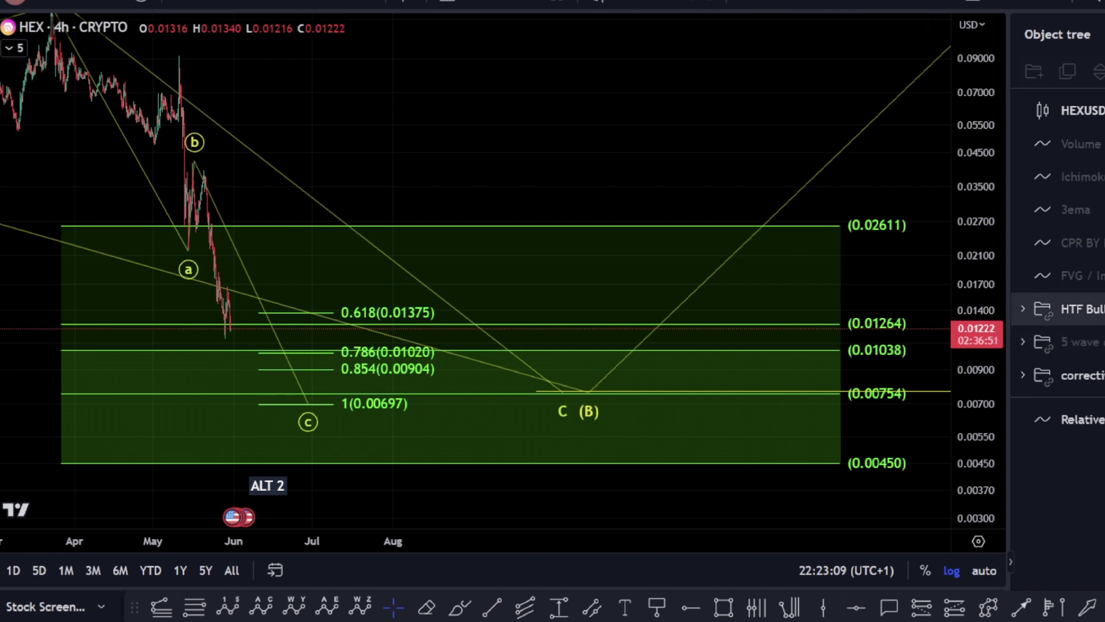
pyautogui.click(1104, 310)
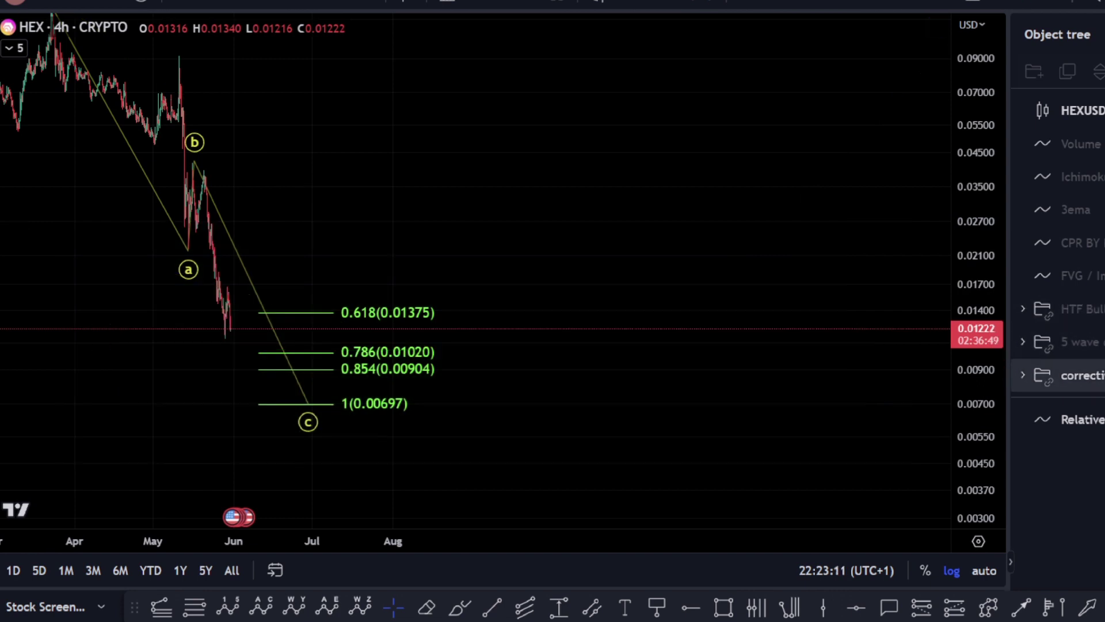
# Hide the corrective drawing group and show the 5 wave group on the HEX chart.
pyautogui.click(1101, 374)
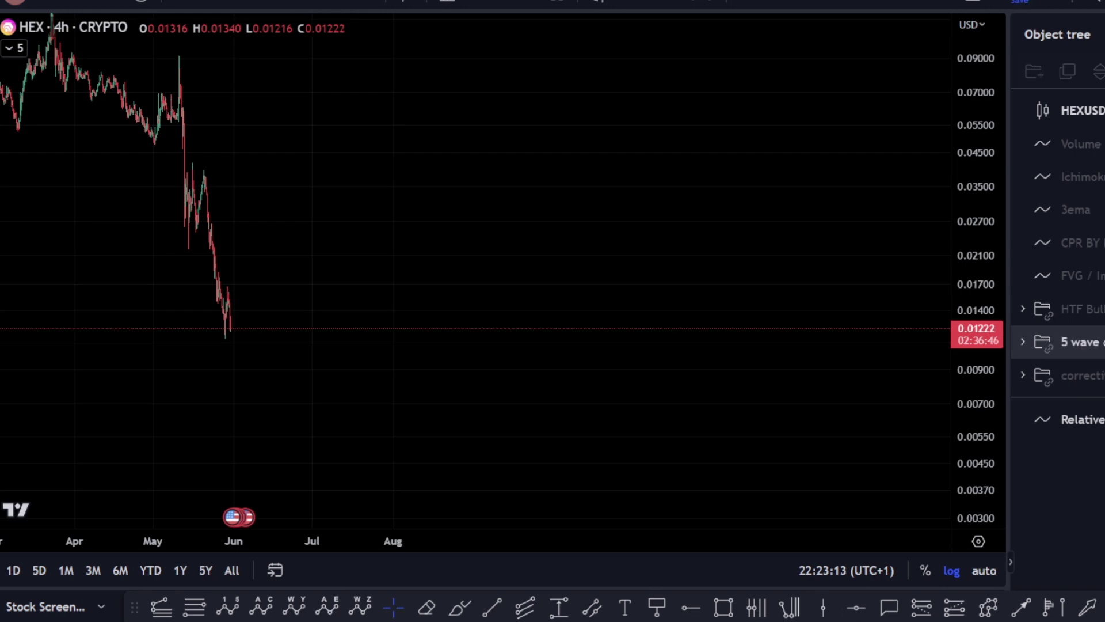
pyautogui.click(1101, 342)
pyautogui.moveTo(303, 167); pyautogui.dragTo(523, 306)
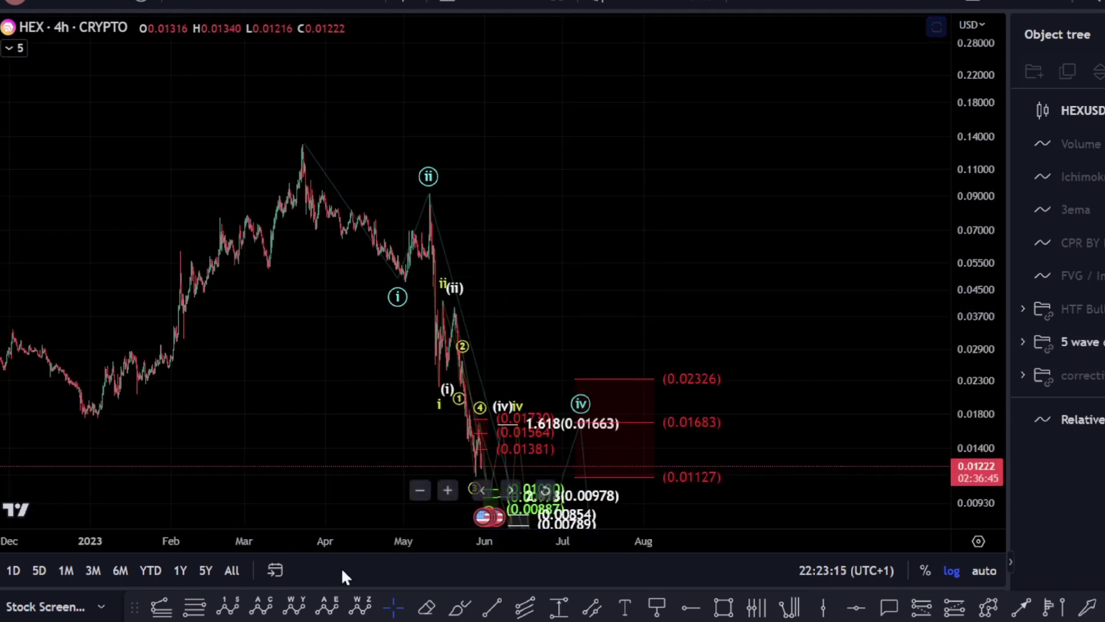
# Brush temporary strokes from the March high through circled i to circled ii, and down from circled ii toward (i), removing both.
pyautogui.moveTo(307, 154)
pyautogui.mouseDown()
pyautogui.moveTo(399, 296)
pyautogui.moveTo(421, 189)
pyautogui.mouseUp()
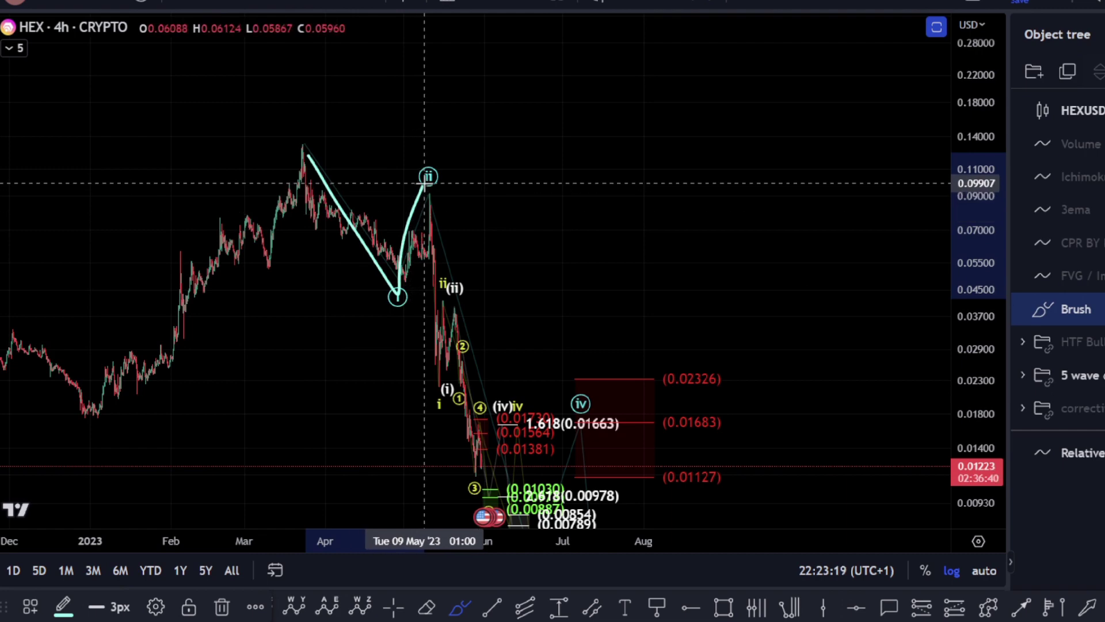
pyautogui.press('Delete')
pyautogui.scroll(3, 477, 463)
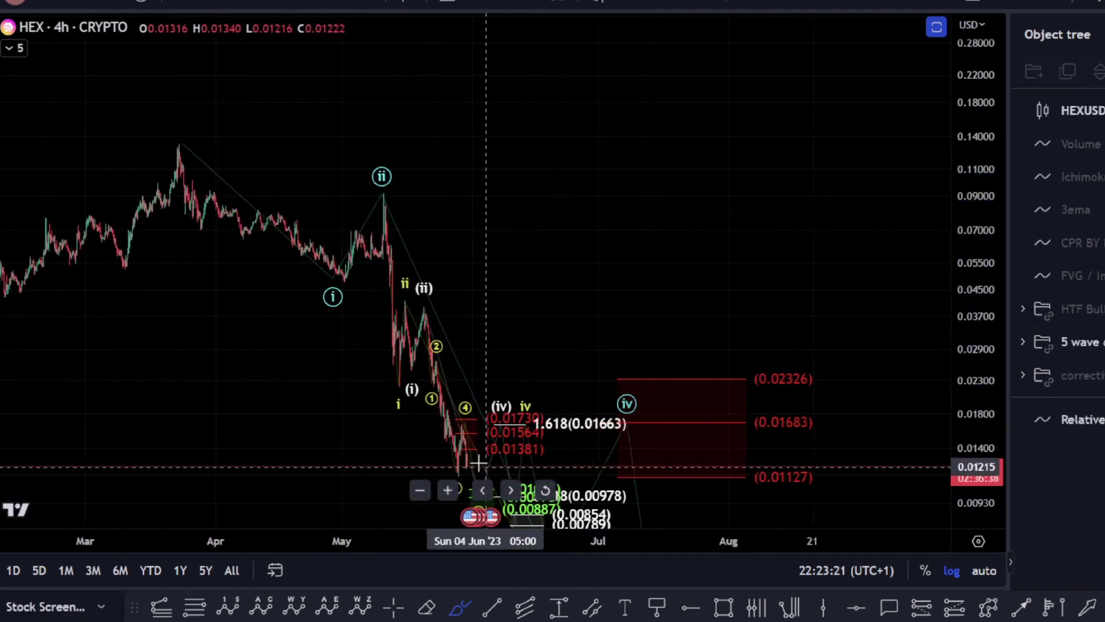
pyautogui.scroll(4, 478, 462)
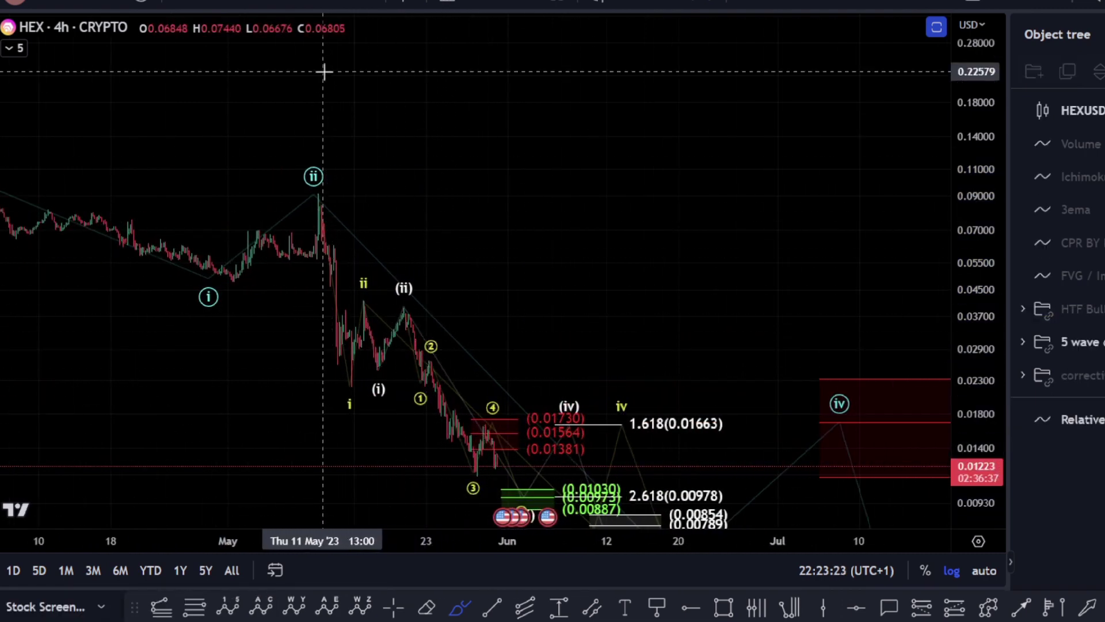
pyautogui.moveTo(316, 197)
pyautogui.mouseDown()
pyautogui.moveTo(338, 378)
pyautogui.moveTo(370, 288)
pyautogui.moveTo(394, 383)
pyautogui.mouseUp()
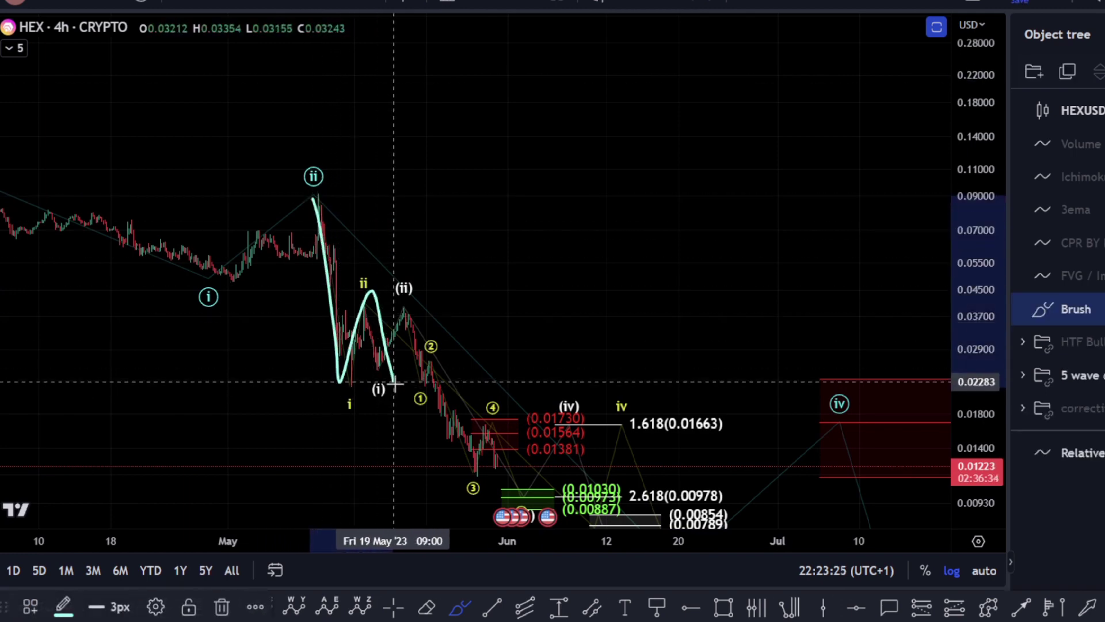
pyautogui.press('Delete')
# Switch the HEX chart to the 1-hour interval.
pyautogui.scroll(2, 526, 343)
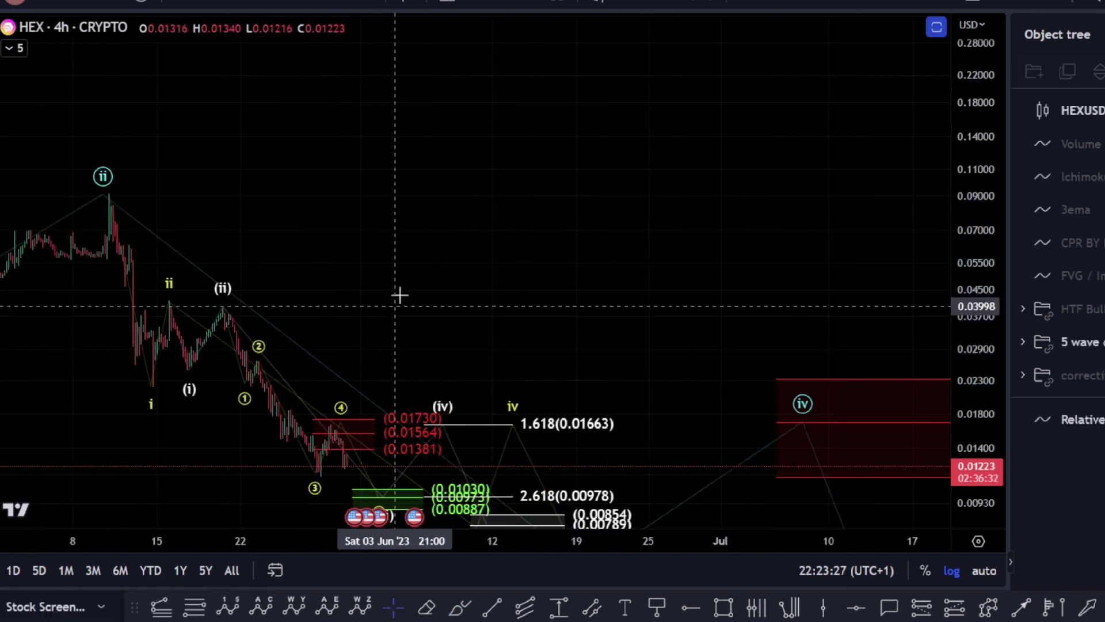
pyautogui.moveTo(399, 294); pyautogui.dragTo(390, 24)
pyautogui.click(231, 1)
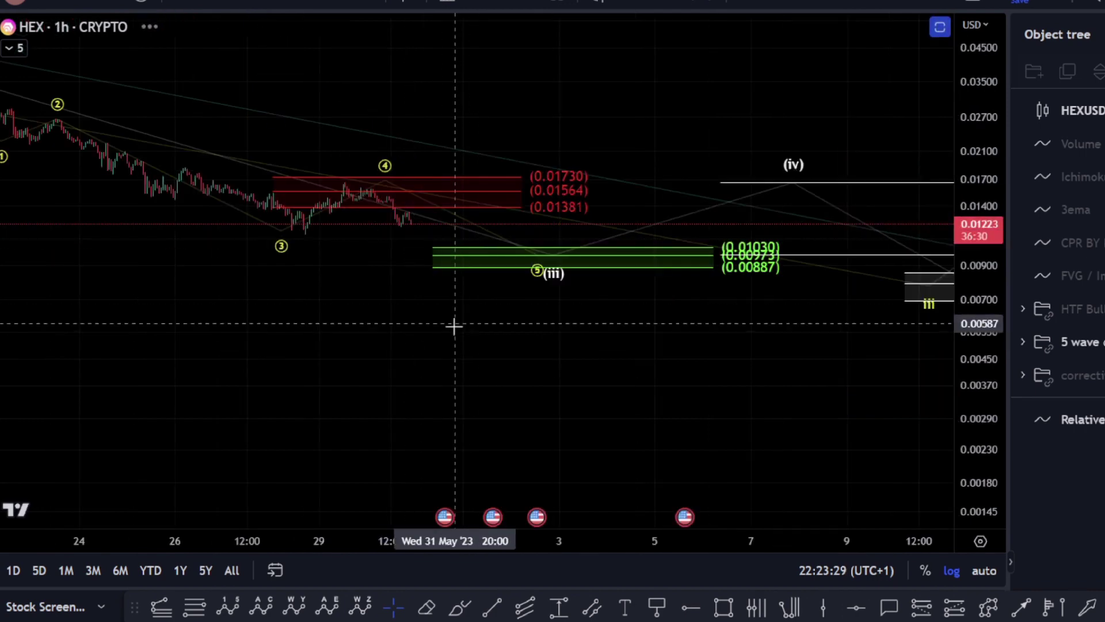
pyautogui.scroll(-10, 461, 327)
pyautogui.moveTo(983, 393); pyautogui.dragTo(986, 143)
pyautogui.rightClick(568, 188)
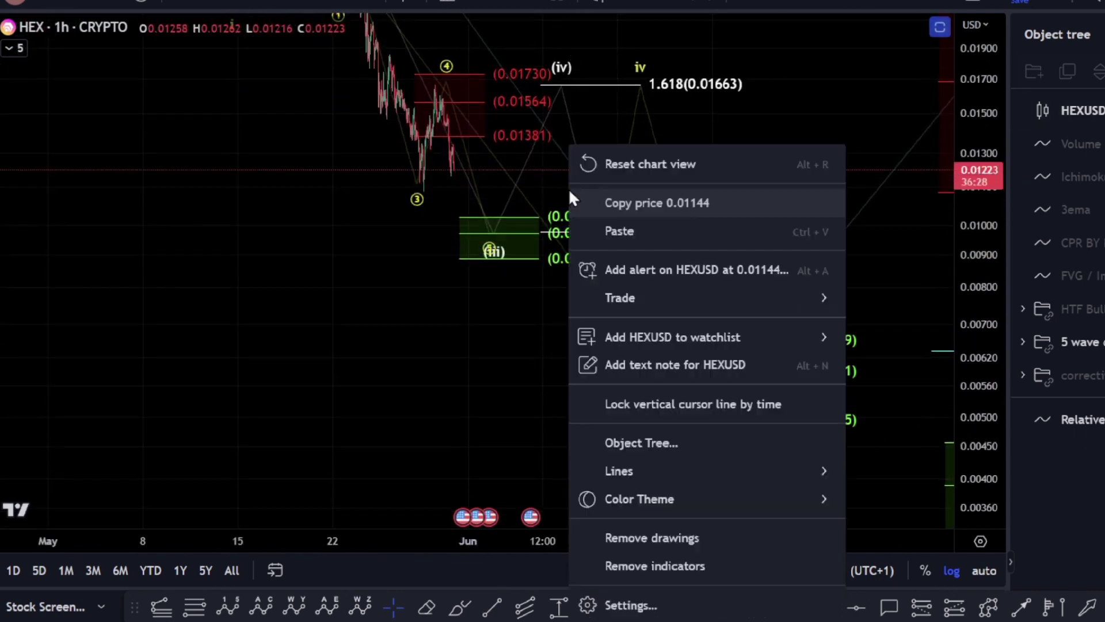
pyautogui.click(534, 189)
pyautogui.moveTo(532, 202); pyautogui.dragTo(523, 401)
pyautogui.scroll(2, 486, 403)
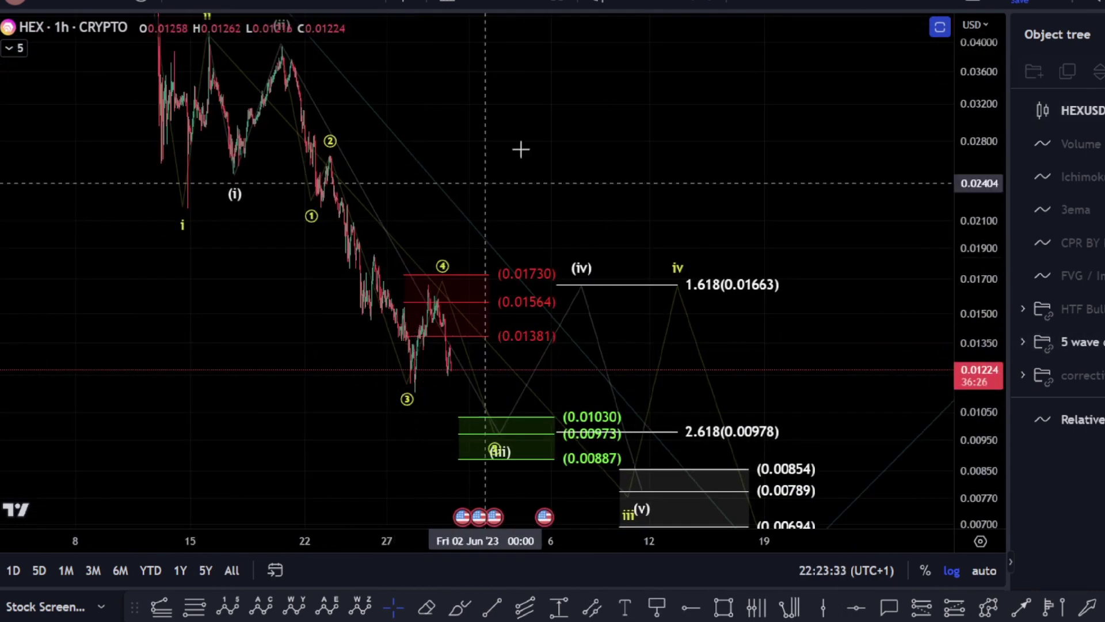
pyautogui.moveTo(548, 135); pyautogui.dragTo(589, 230)
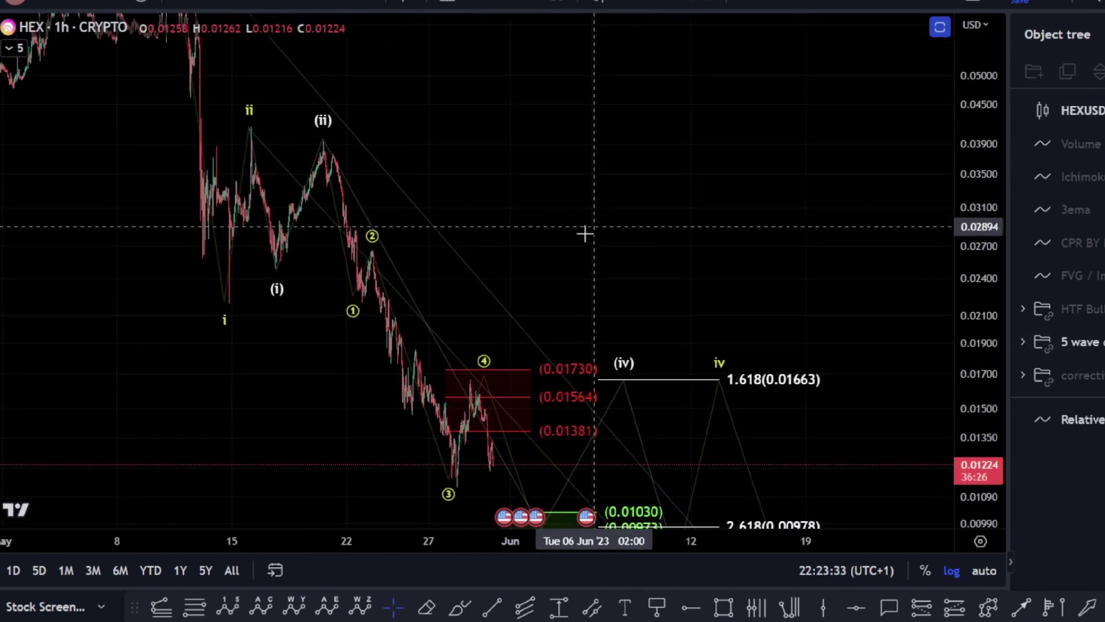
# Brush temporary marks from (ii) through circled 1 and 2 toward circled 4, delete them and leave the Brush tool.
pyautogui.click(459, 606)
pyautogui.moveTo(327, 139); pyautogui.dragTo(365, 328)
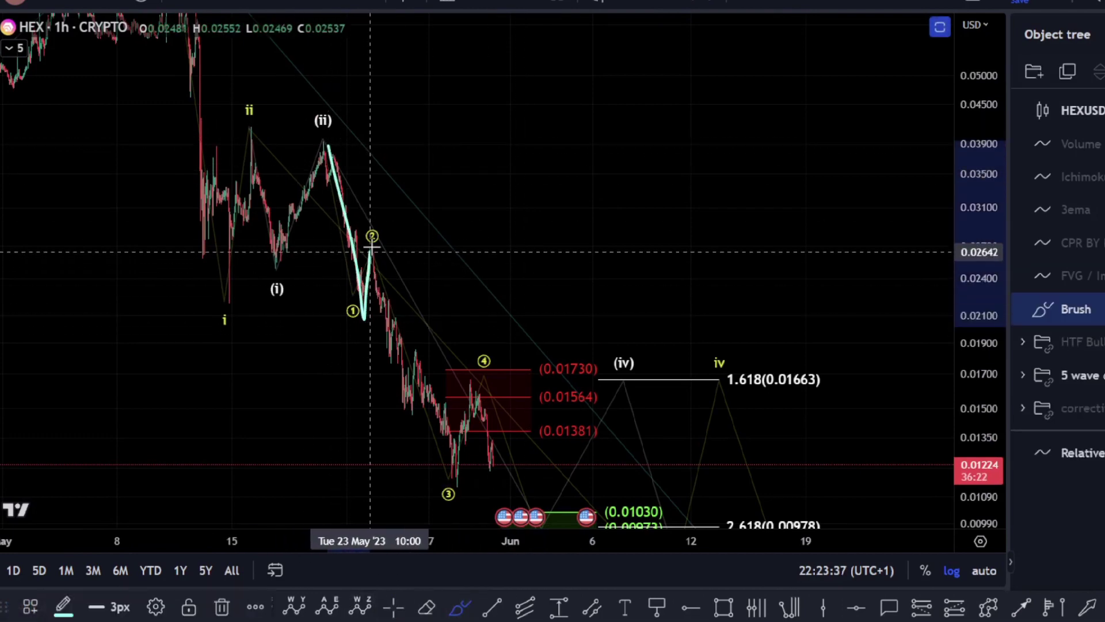
pyautogui.moveTo(381, 282)
pyautogui.mouseDown()
pyautogui.moveTo(433, 462)
pyautogui.moveTo(477, 400)
pyautogui.mouseUp()
pyautogui.press('Delete')
pyautogui.scroll(4, 485, 422)
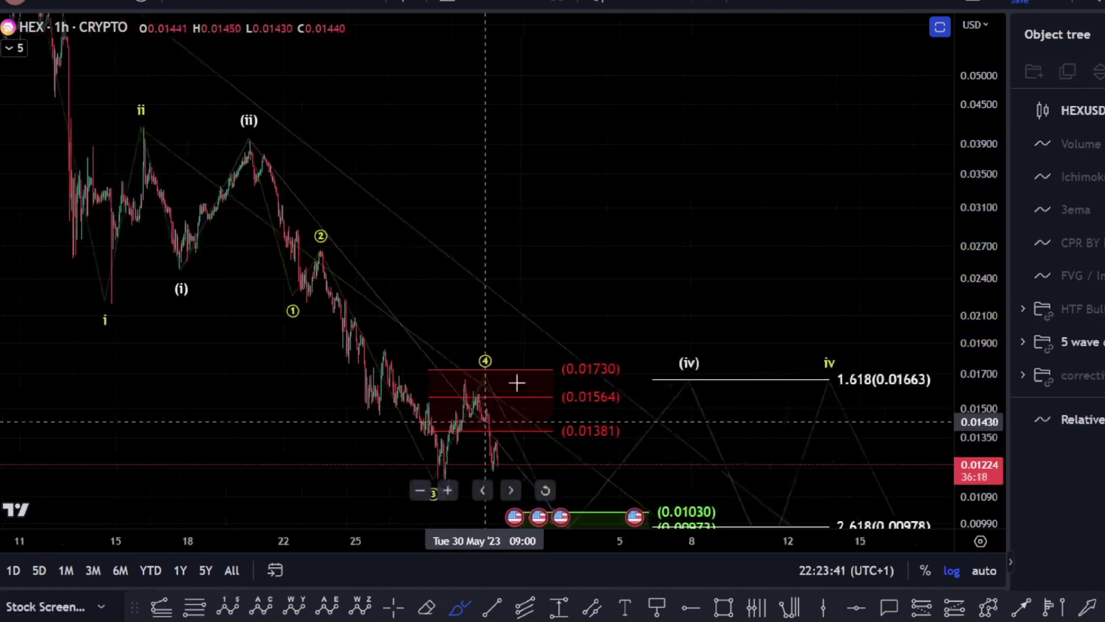
pyautogui.press('Escape')
# Move the circled 4 wave point onto the 29 May swing high at about 0.01653.
pyautogui.moveTo(490, 330); pyautogui.dragTo(397, 165)
pyautogui.scroll(3, 397, 165)
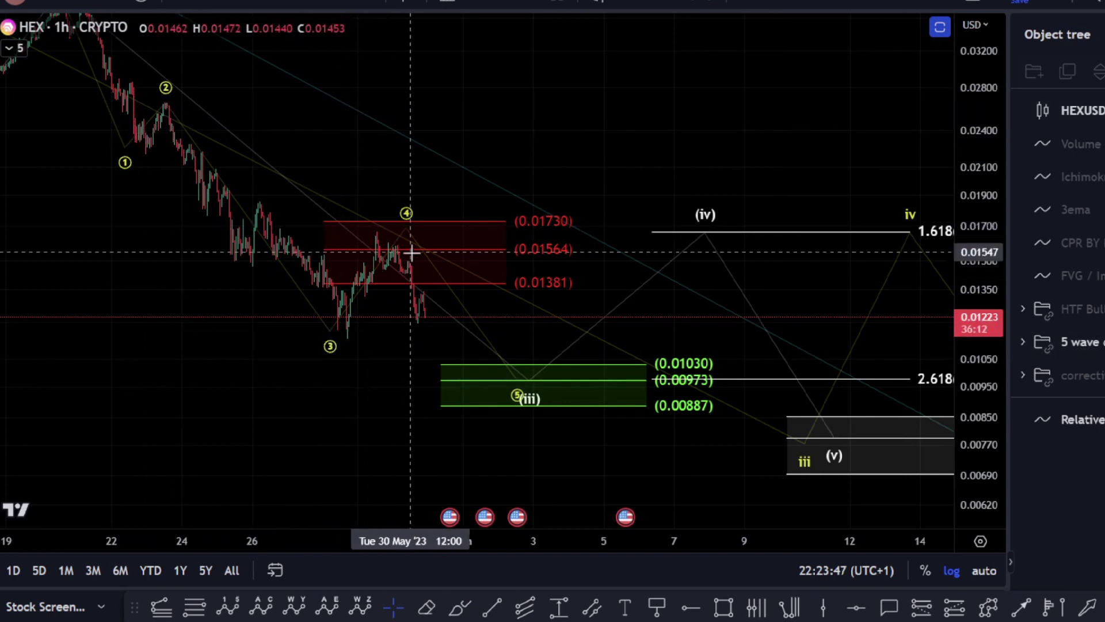
pyautogui.moveTo(409, 231); pyautogui.dragTo(382, 235)
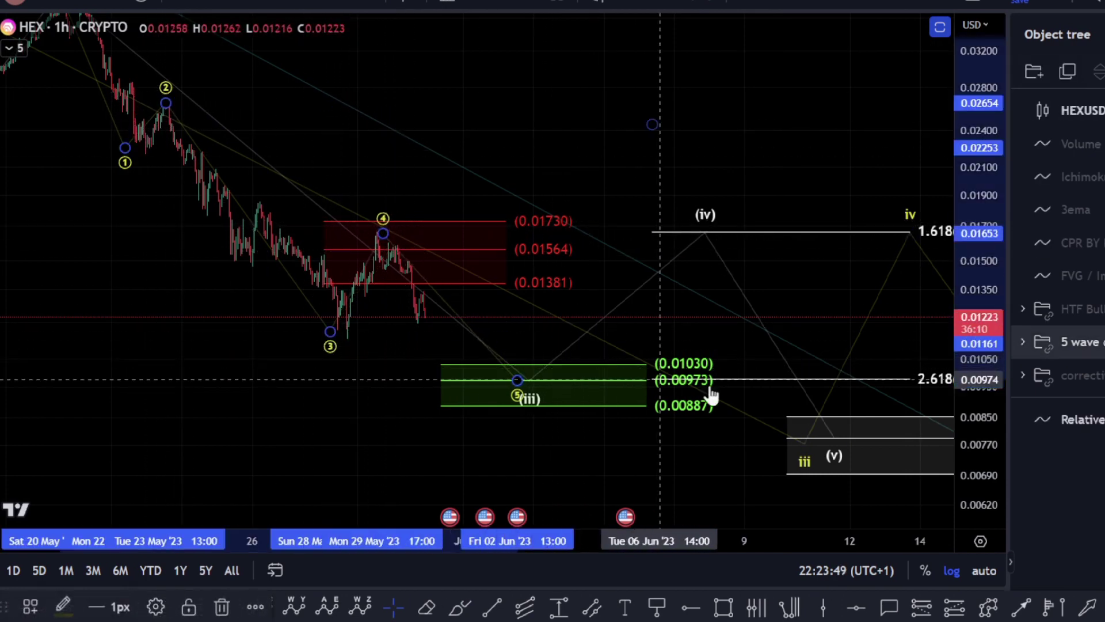
# Examine the green target box for circled 5 and (iii), together with the lower wave target zones.
pyautogui.moveTo(988, 435); pyautogui.dragTo(990, 268)
pyautogui.moveTo(681, 366); pyautogui.dragTo(688, 339)
pyautogui.click(690, 407)
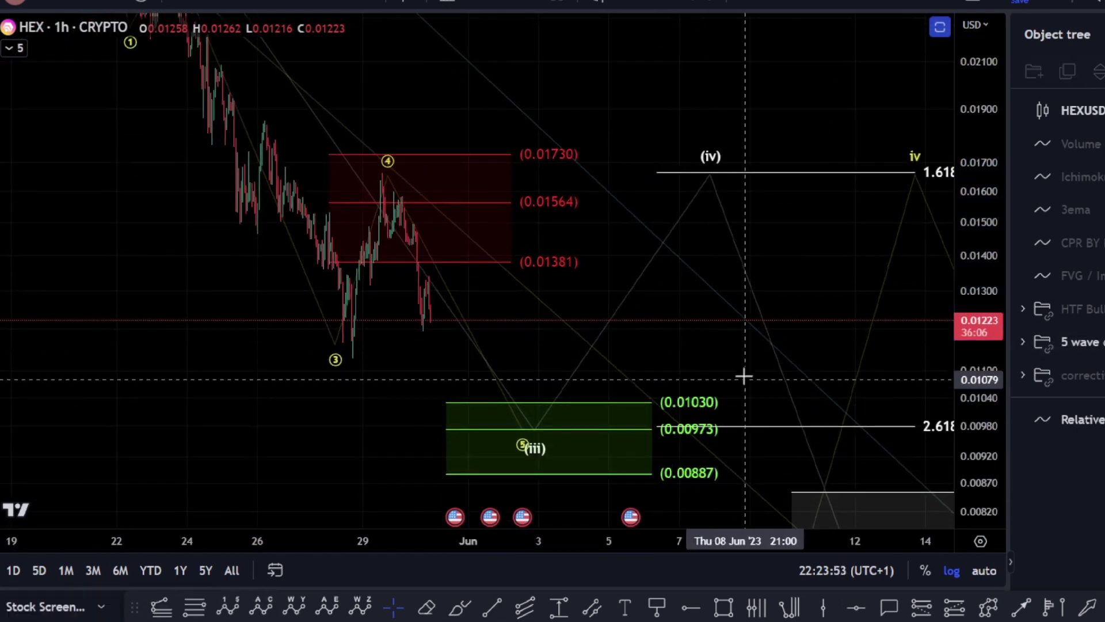
pyautogui.moveTo(745, 378); pyautogui.dragTo(731, 327)
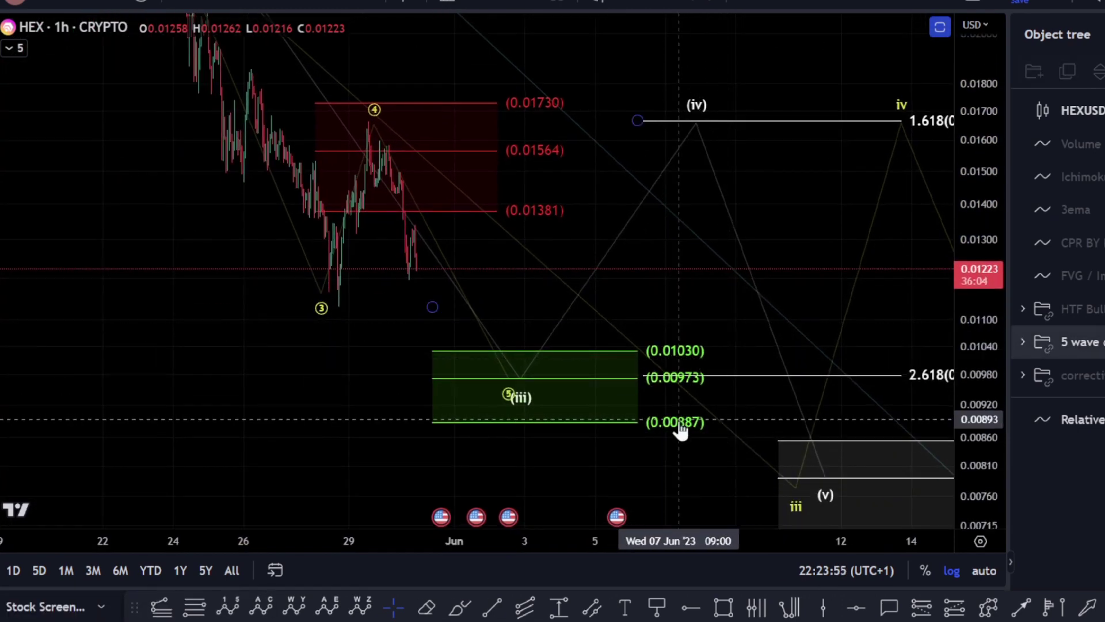
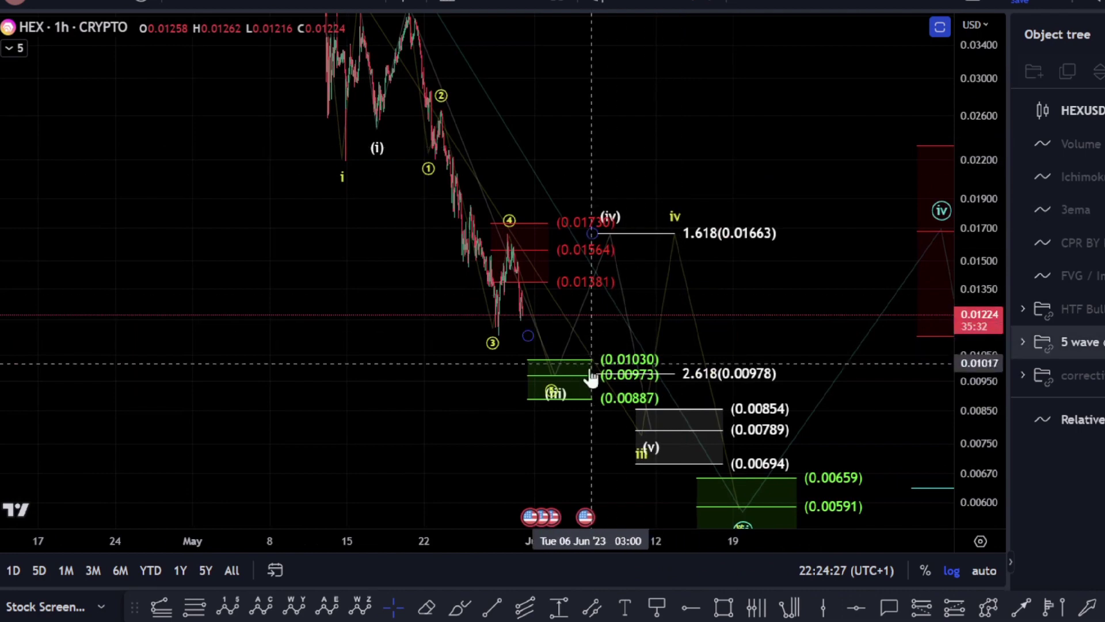
pyautogui.moveTo(828, 220); pyautogui.dragTo(825, 240)
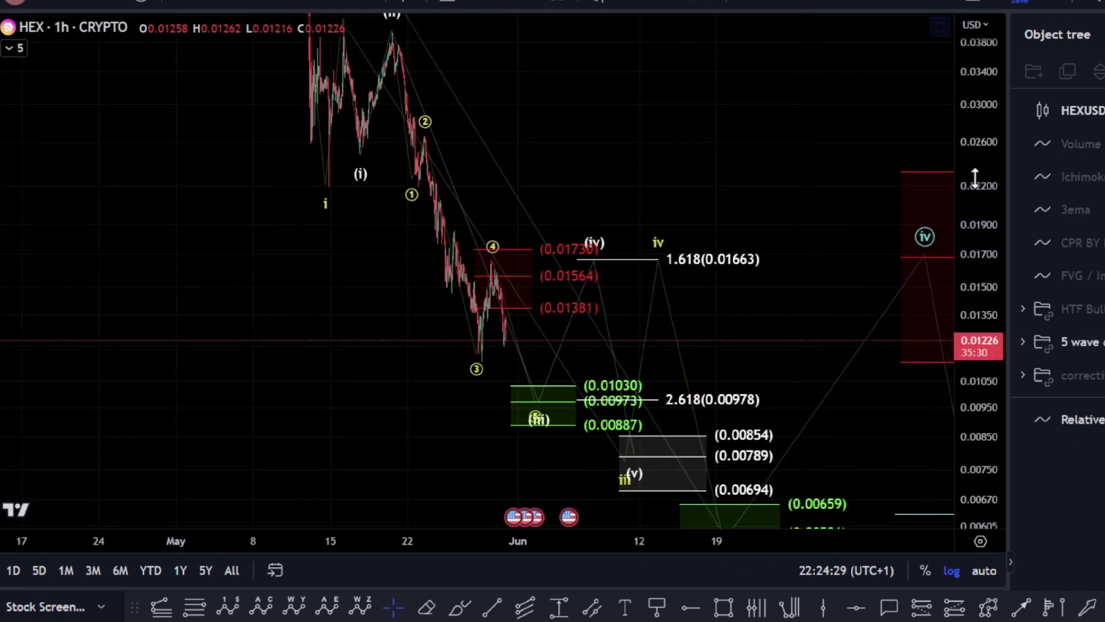
pyautogui.moveTo(974, 178); pyautogui.dragTo(851, 246)
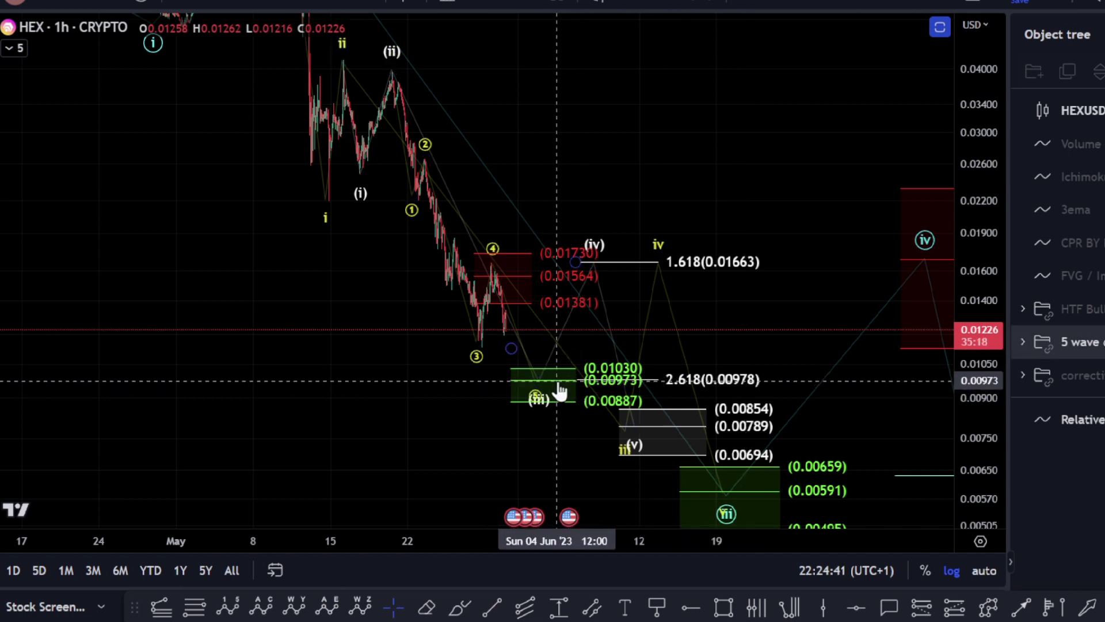
# Brush a temporary path from (iii) up to a loop around (iv) and a mark beside the 1.618 level, removing both.
pyautogui.scroll(2, 583, 385)
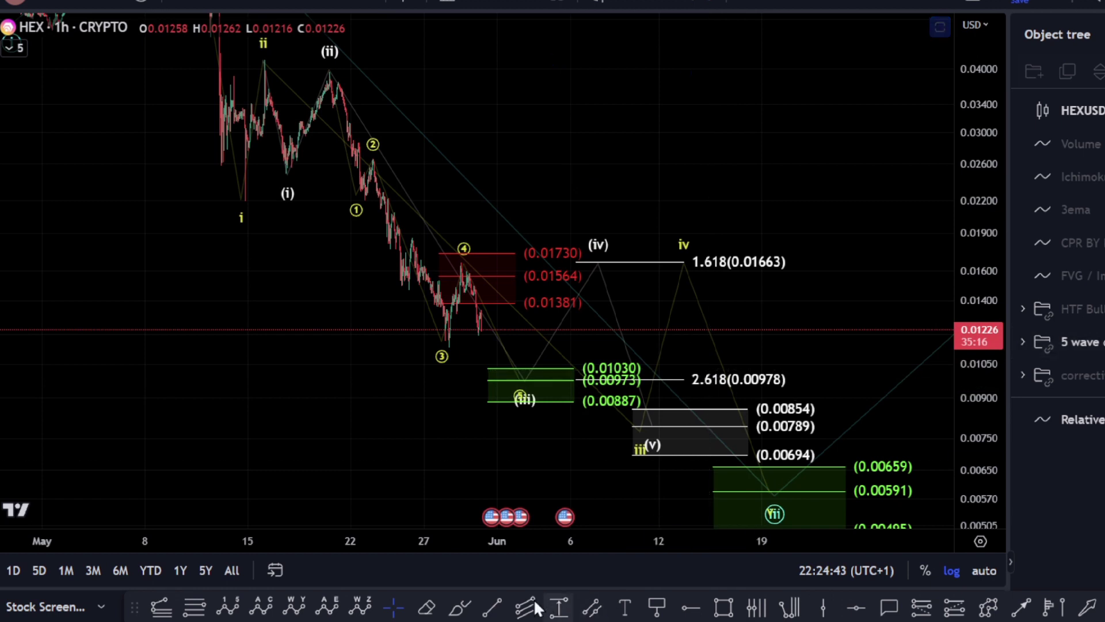
pyautogui.click(461, 609)
pyautogui.moveTo(534, 380)
pyautogui.mouseDown()
pyautogui.moveTo(639, 256)
pyautogui.moveTo(634, 274)
pyautogui.moveTo(589, 261)
pyautogui.mouseUp()
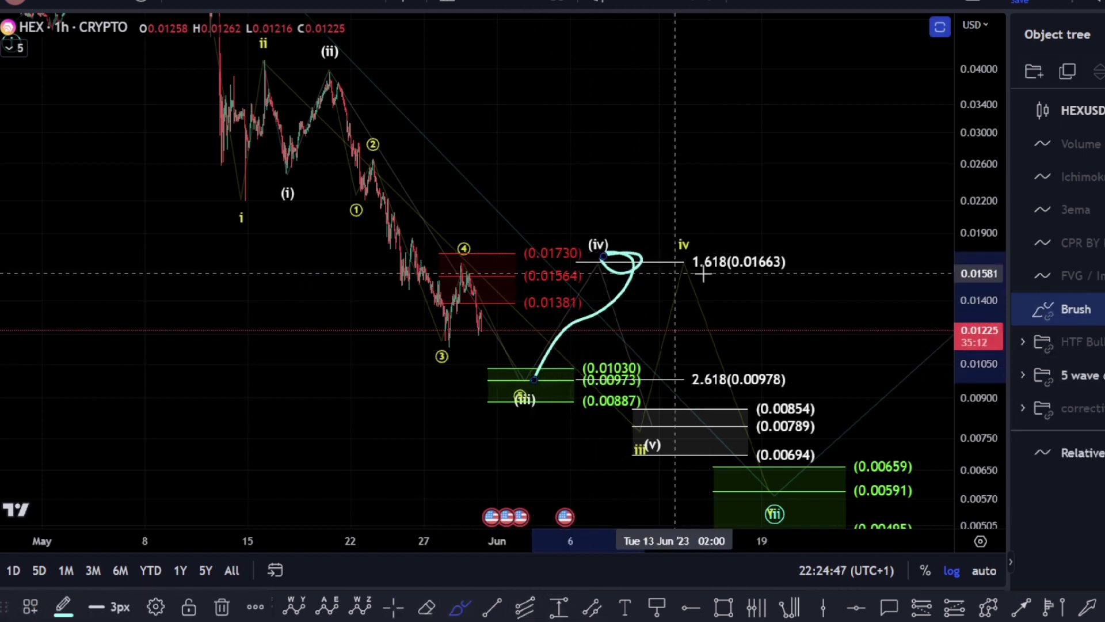
pyautogui.press('Delete')
pyautogui.moveTo(742, 273); pyautogui.dragTo(789, 272)
pyautogui.press('Delete')
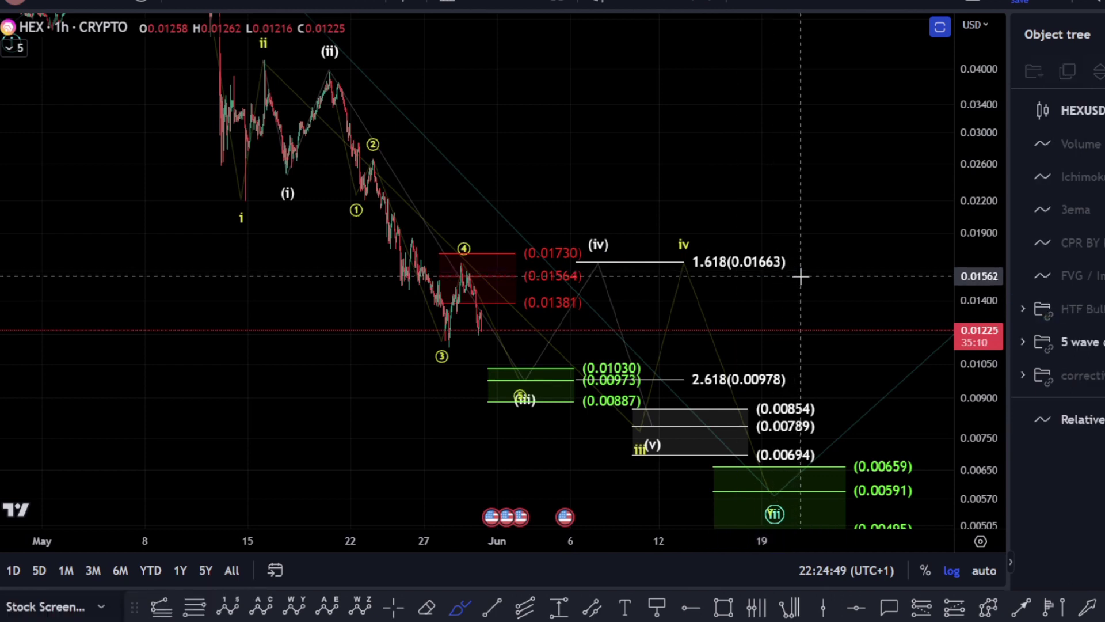
# Brush temporary paths from (iv) and from (iii) into the white (v) target zone, removing each one.
pyautogui.moveTo(611, 257); pyautogui.dragTo(676, 413)
pyautogui.press('Delete')
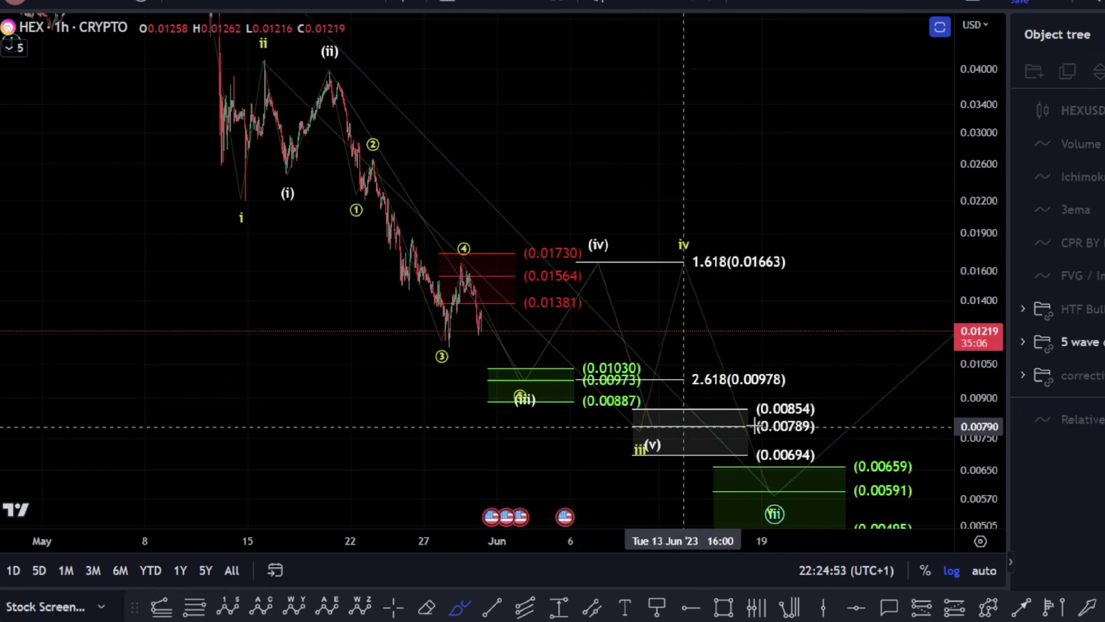
pyautogui.moveTo(605, 290); pyautogui.dragTo(516, 197)
pyautogui.click(516, 198)
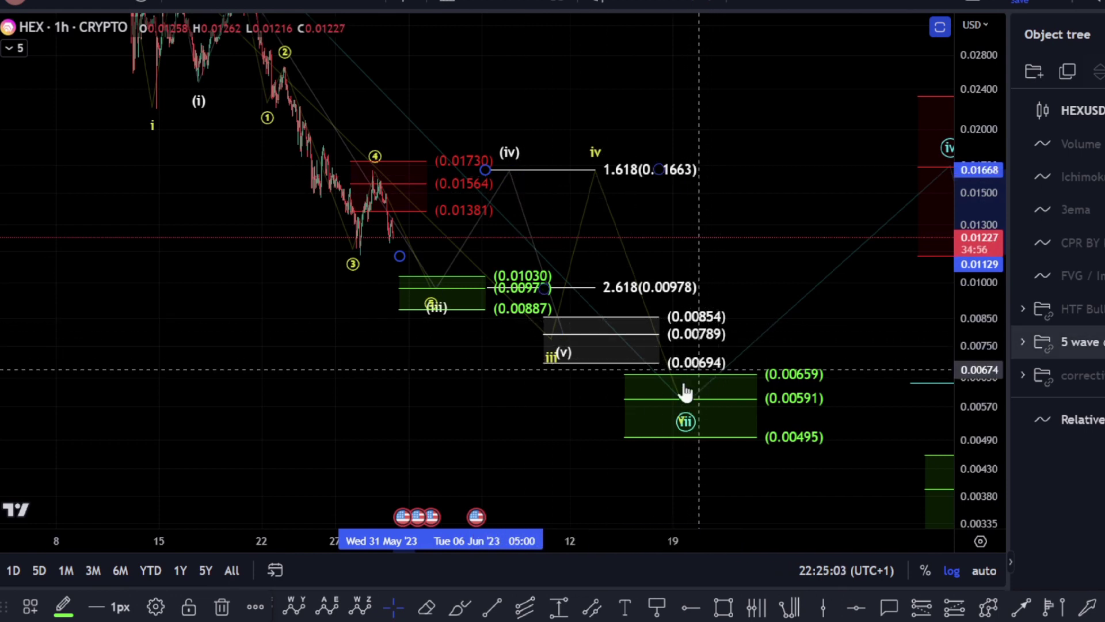
pyautogui.click(460, 608)
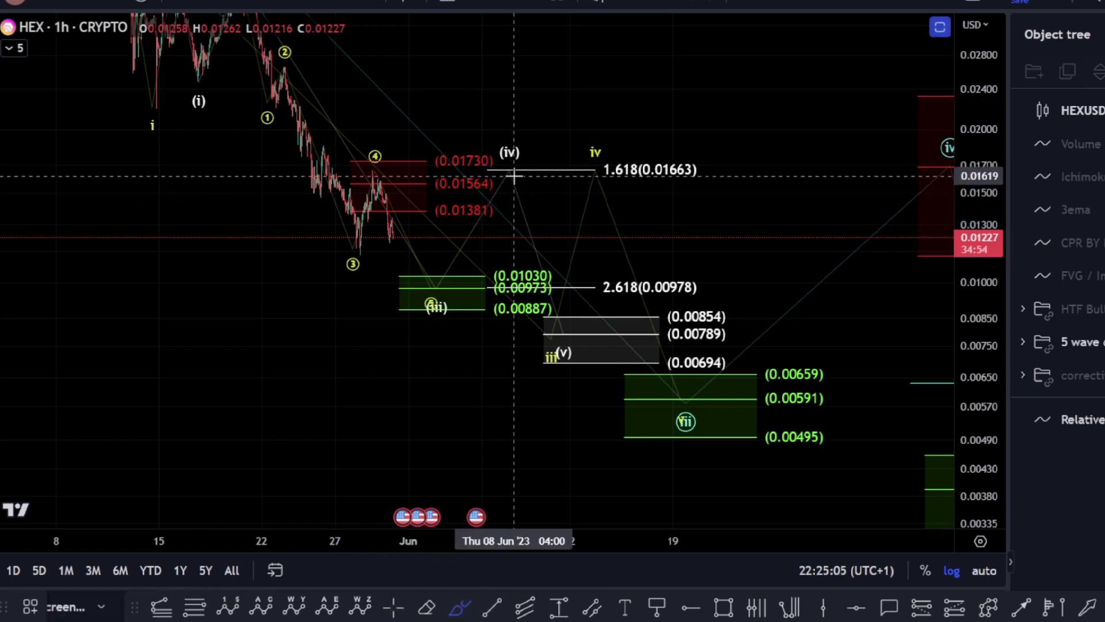
pyautogui.moveTo(453, 284)
pyautogui.mouseDown()
pyautogui.moveTo(495, 254)
pyautogui.moveTo(520, 175)
pyautogui.moveTo(560, 350)
pyautogui.moveTo(585, 301)
pyautogui.moveTo(583, 319)
pyautogui.moveTo(547, 339)
pyautogui.mouseUp()
pyautogui.press('Delete')
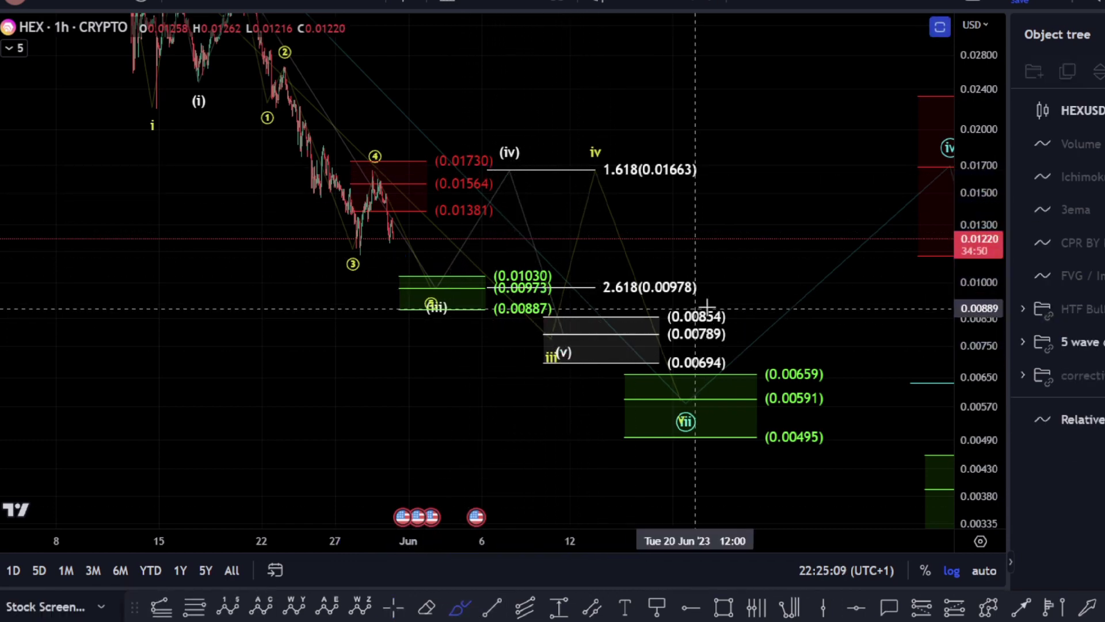
# Circle the 0.00854 to 0.00694 target labels and the zone around (iv), iv and the 1.618 level, undoing both brush marks.
pyautogui.moveTo(719, 302)
pyautogui.mouseDown()
pyautogui.moveTo(648, 325)
pyautogui.moveTo(691, 374)
pyautogui.moveTo(736, 360)
pyautogui.mouseUp()
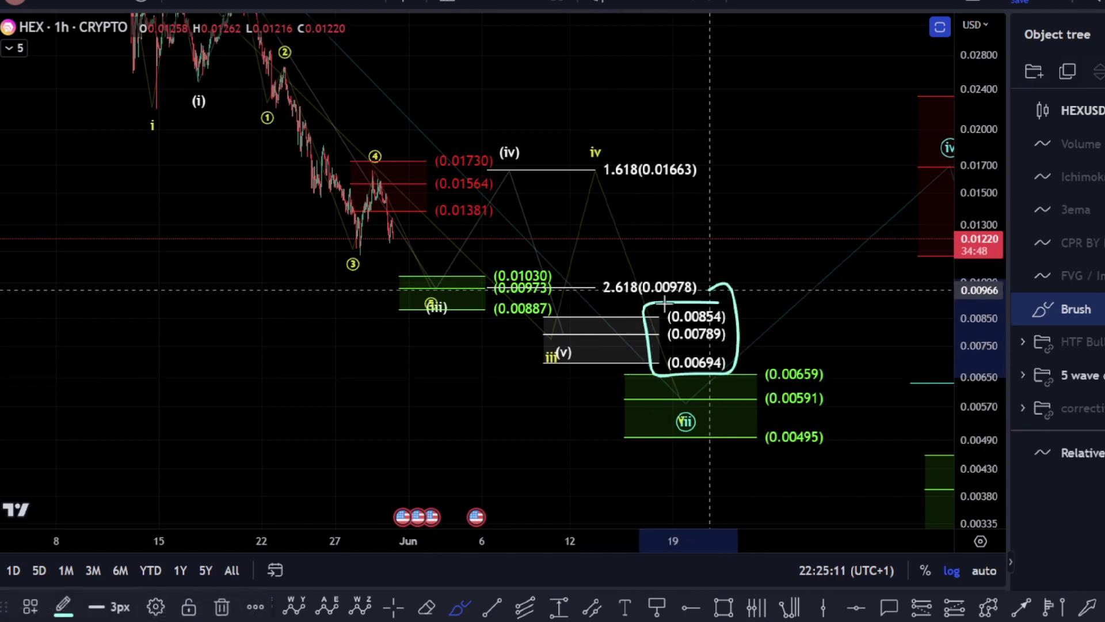
pyautogui.hotkey('ctrl', 'z')
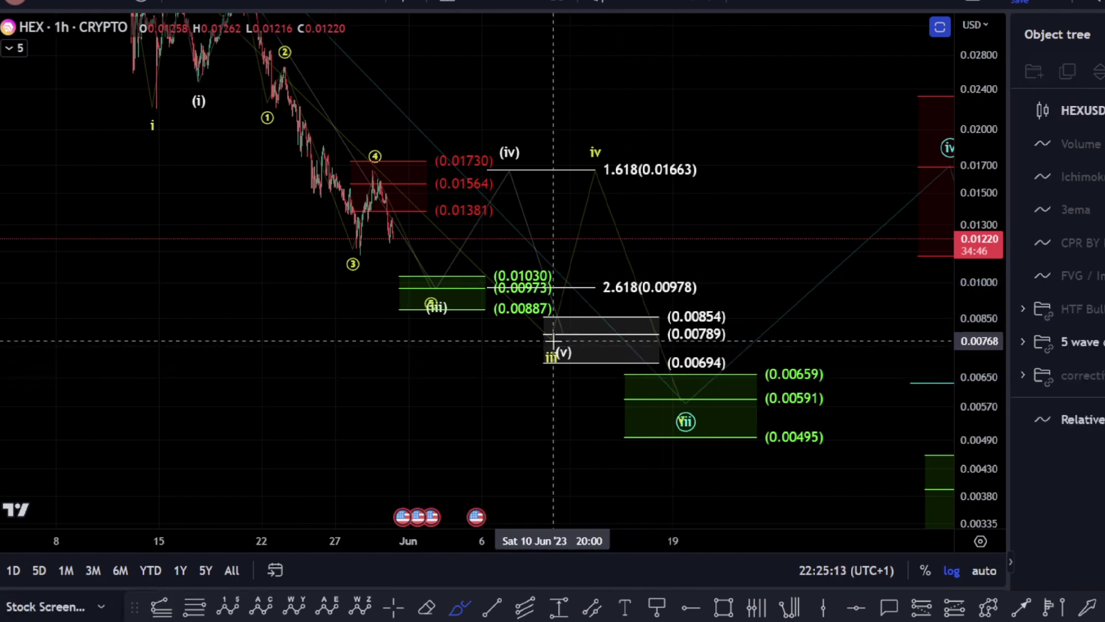
pyautogui.scroll(-3, 567, 316)
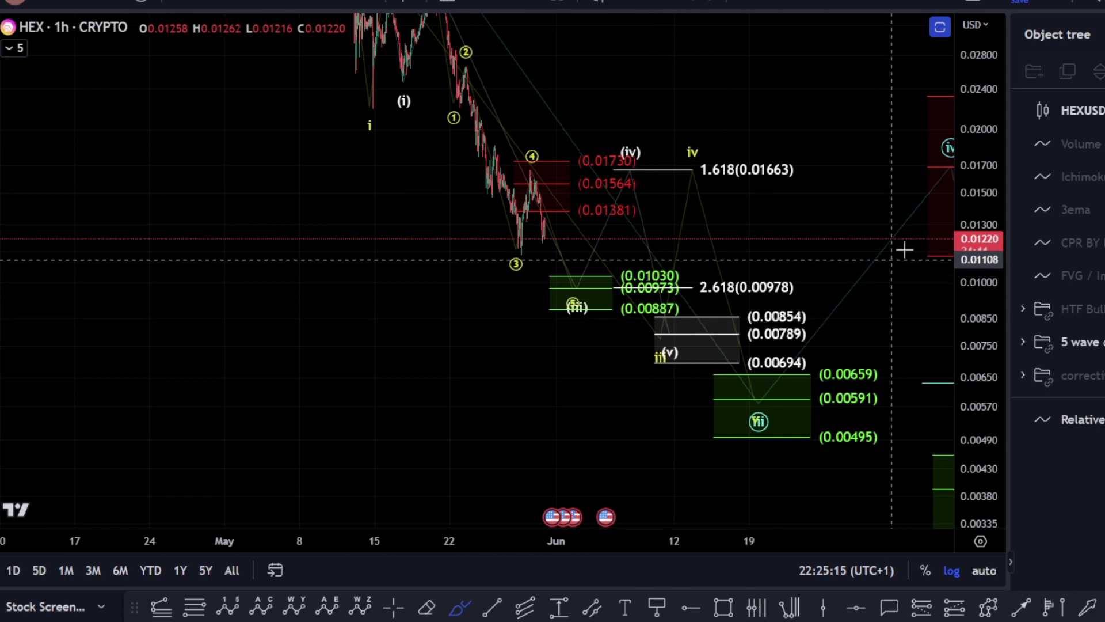
pyautogui.moveTo(659, 340)
pyautogui.mouseDown()
pyautogui.moveTo(702, 266)
pyautogui.moveTo(721, 164)
pyautogui.moveTo(689, 151)
pyautogui.moveTo(777, 191)
pyautogui.moveTo(464, 126)
pyautogui.moveTo(710, 197)
pyautogui.moveTo(841, 166)
pyautogui.mouseUp()
pyautogui.hotkey('ctrl', 'z')
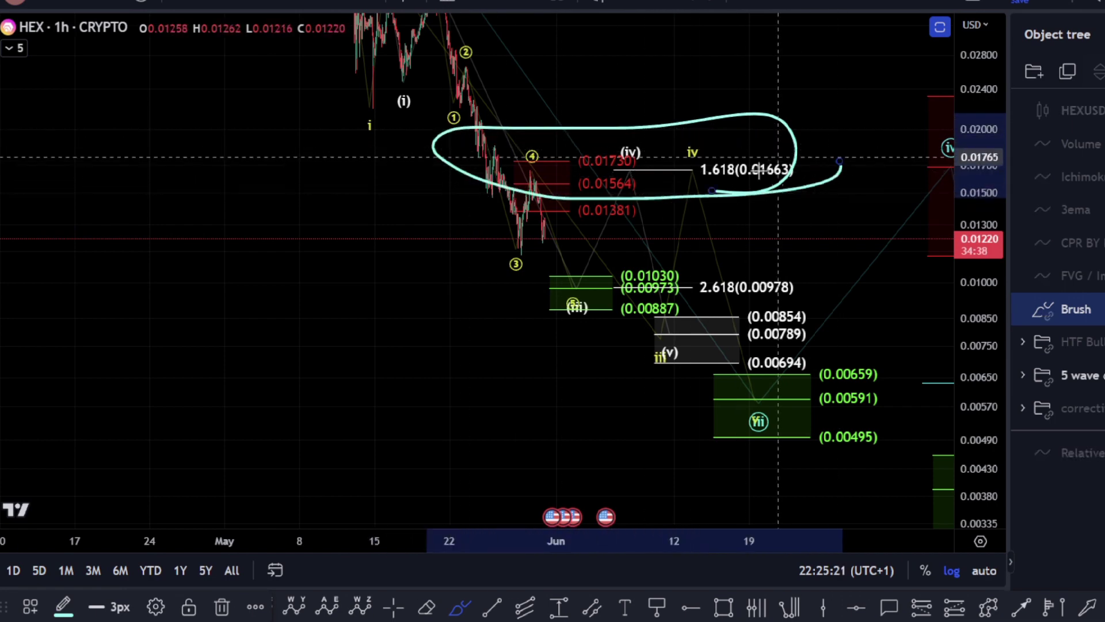
pyautogui.hotkey('ctrl', 'z')
pyautogui.hotkey('ctrl', 'z')
# Brush a temporary path from circled 4 through (iii), (iv), (v) and iv down to the circled iii target box, and delete it.
pyautogui.moveTo(814, 297); pyautogui.dragTo(641, 134)
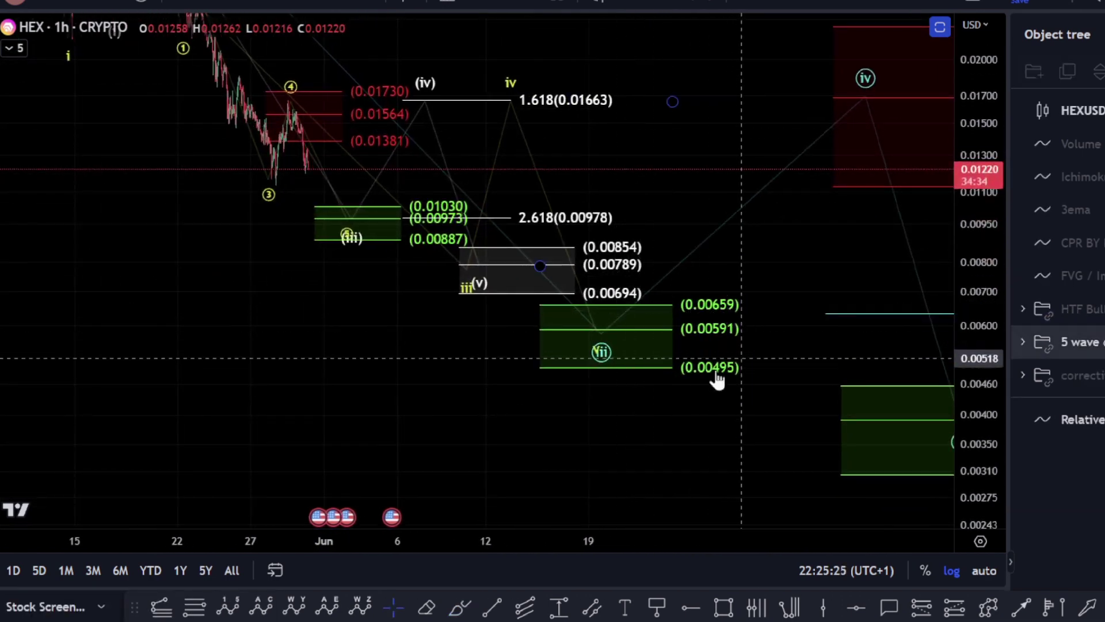
pyautogui.scroll(-5, 729, 377)
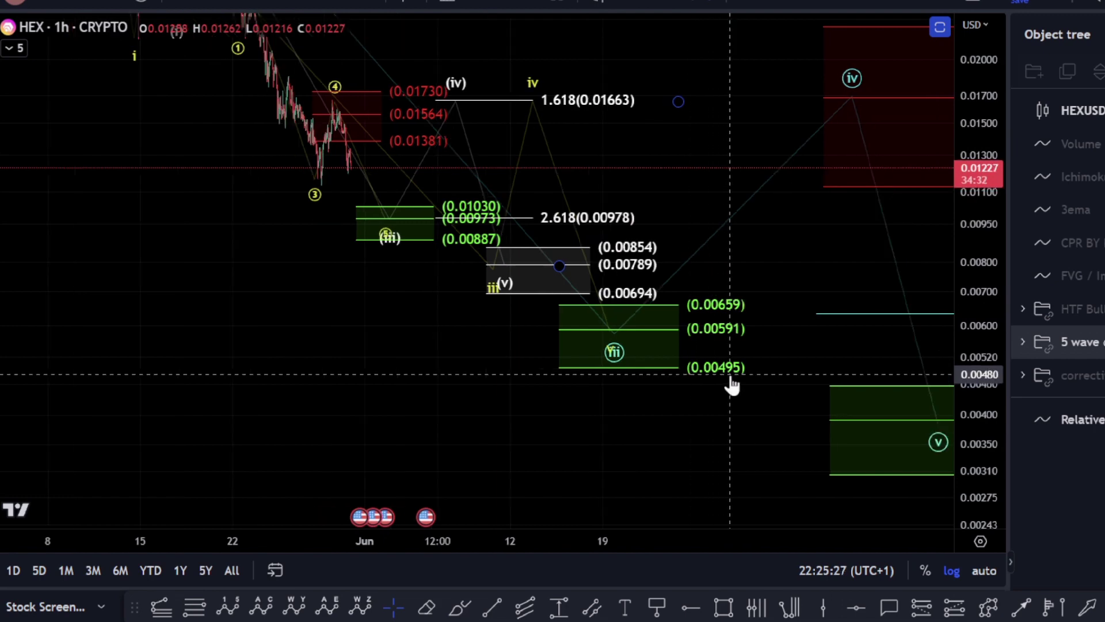
pyautogui.click(475, 612)
pyautogui.moveTo(426, 213)
pyautogui.mouseDown()
pyautogui.moveTo(462, 331)
pyautogui.moveTo(504, 268)
pyautogui.moveTo(548, 349)
pyautogui.moveTo(602, 266)
pyautogui.moveTo(648, 438)
pyautogui.mouseUp()
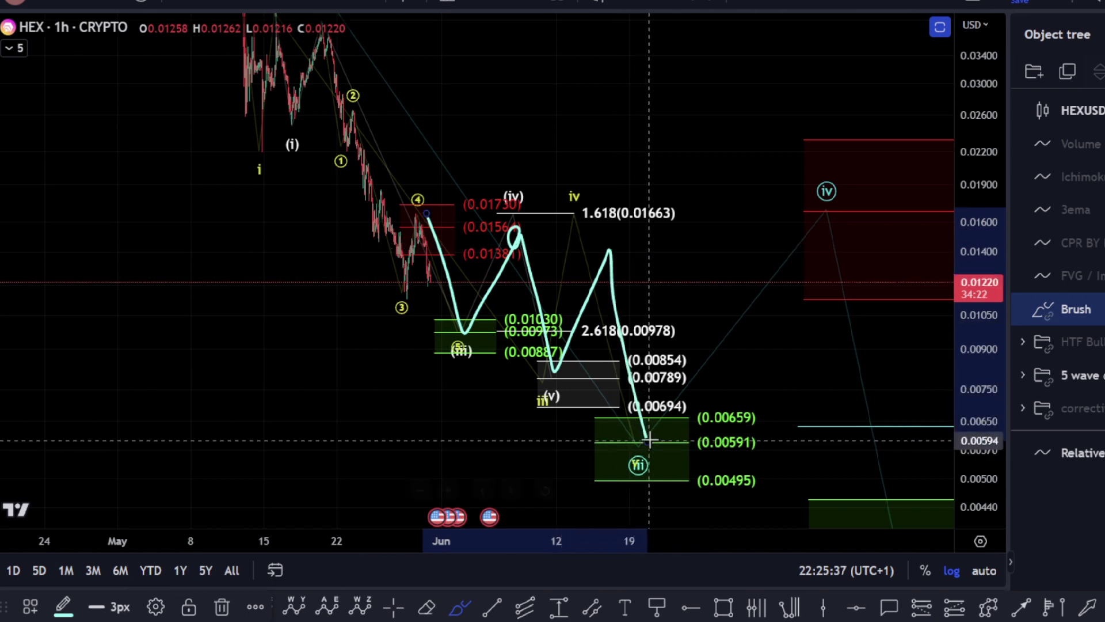
pyautogui.press('Delete')
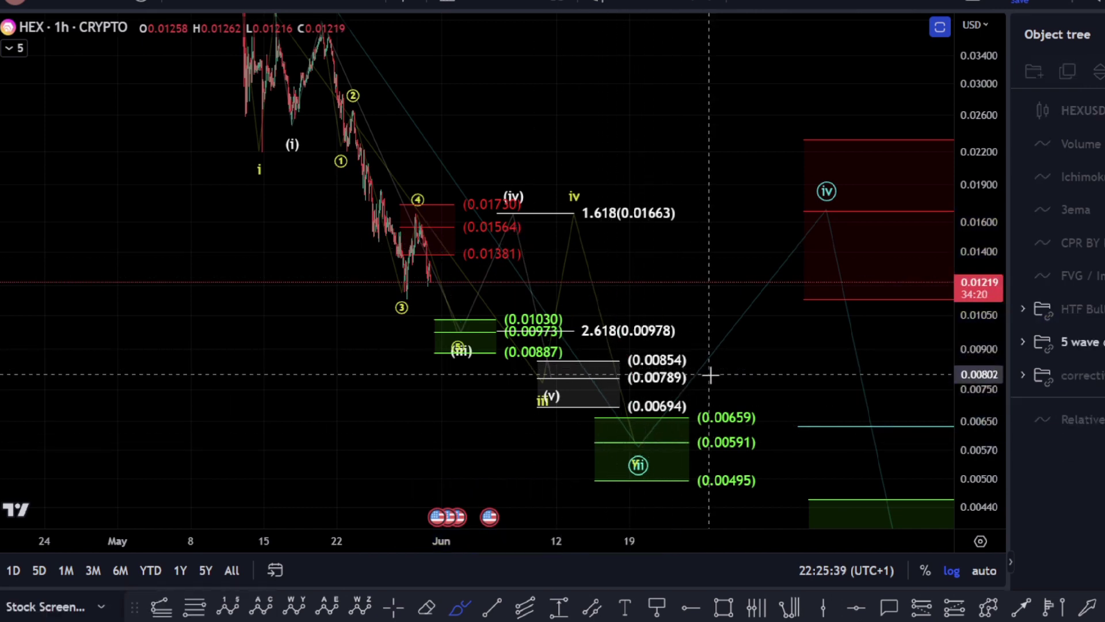
# Switch the chart to the 4-hour interval and view the whole decline from circled ii through its target zones.
pyautogui.moveTo(724, 340)
pyautogui.mouseDown()
pyautogui.moveTo(655, 316)
pyautogui.moveTo(654, 343)
pyautogui.moveTo(624, 353)
pyautogui.mouseUp()
pyautogui.click(465, 412)
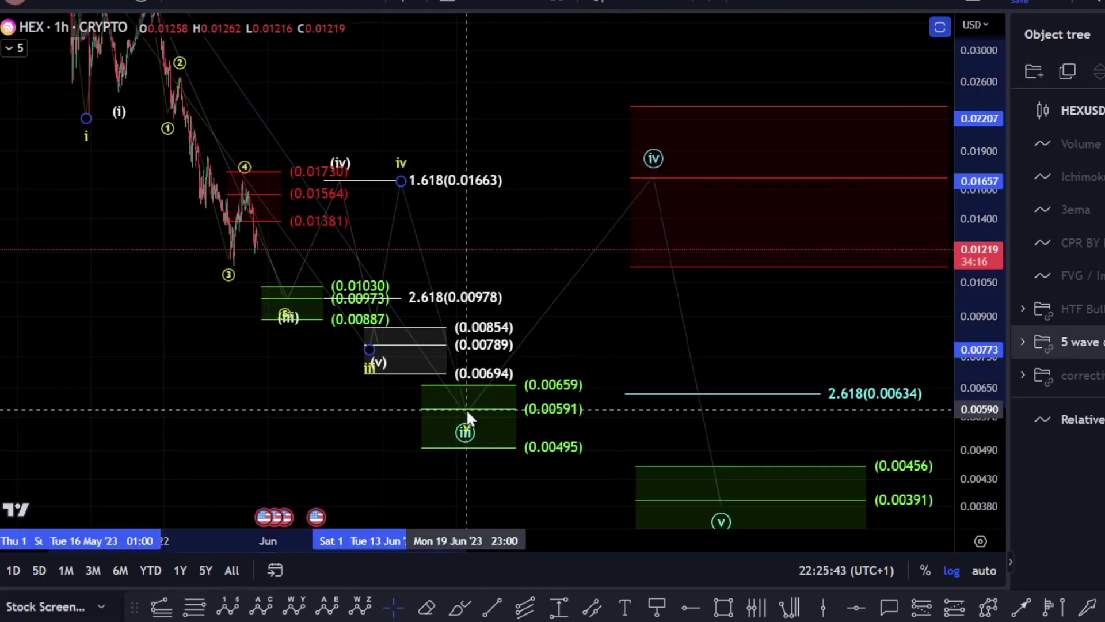
pyautogui.click(286, 4)
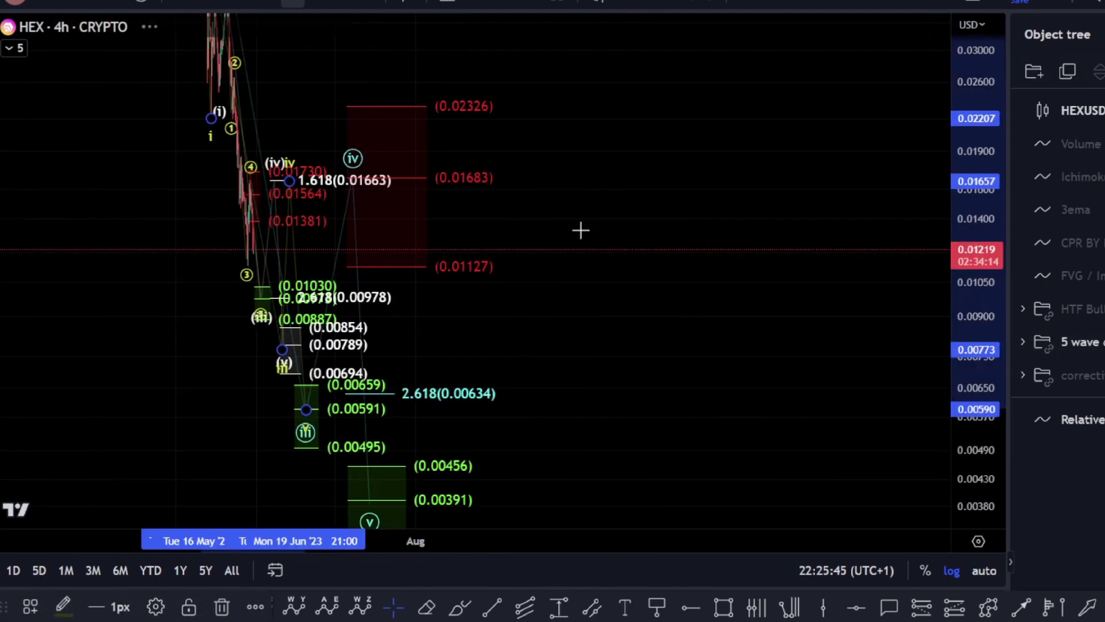
pyautogui.moveTo(971, 190); pyautogui.dragTo(972, 299)
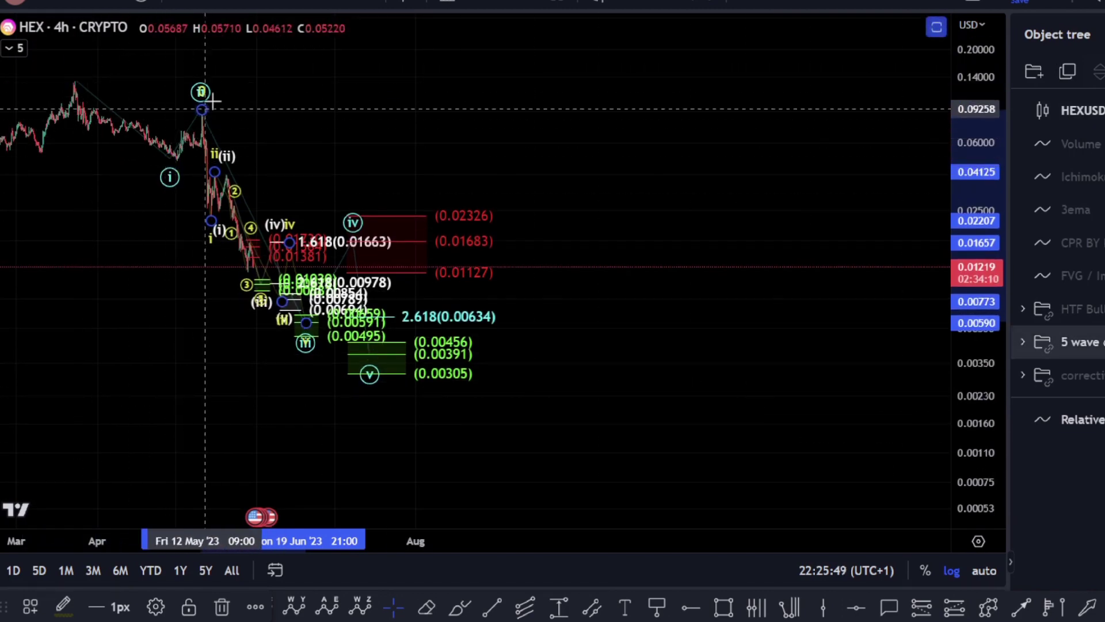
# Return the chart to the 1-hour interval and examine the target zones for circled iii, circled iv and circled v.
pyautogui.write('1h')
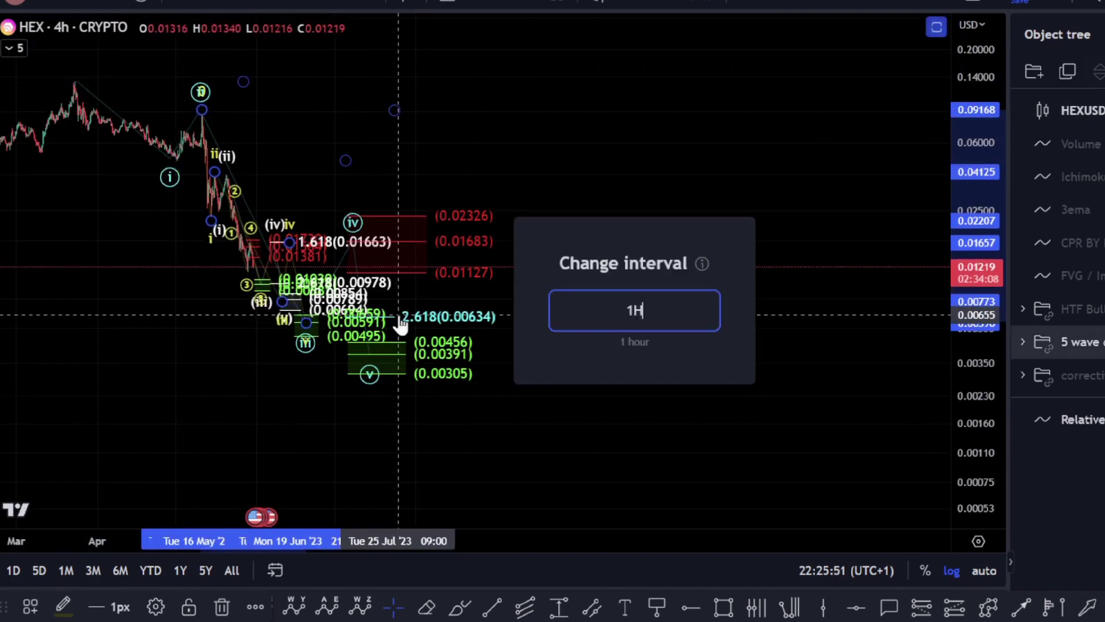
pyautogui.press('Return')
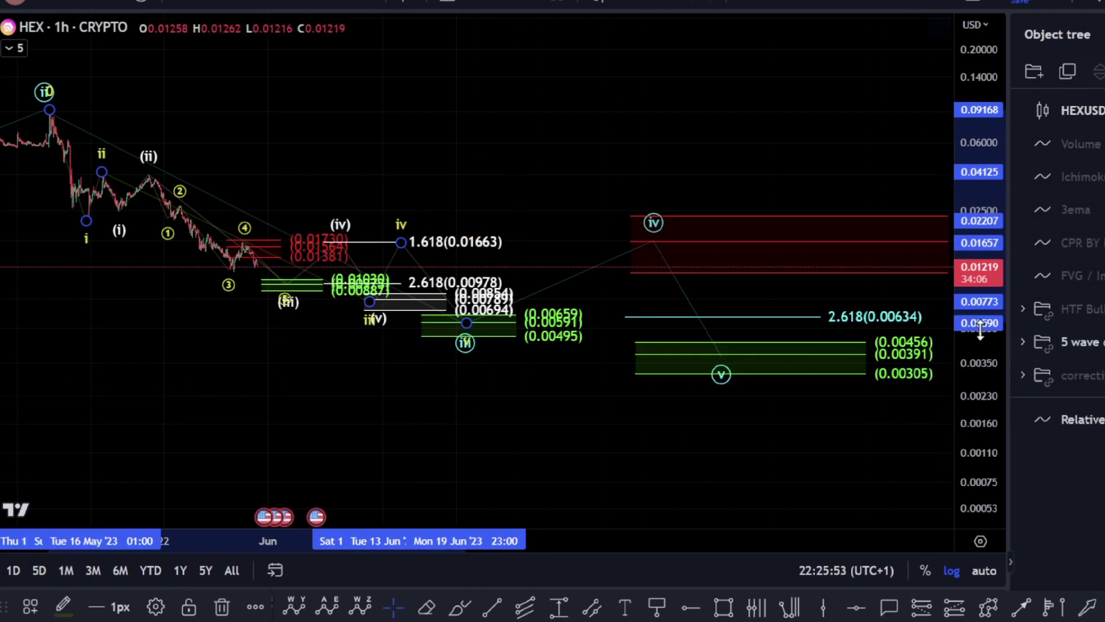
pyautogui.moveTo(981, 331); pyautogui.dragTo(970, 297)
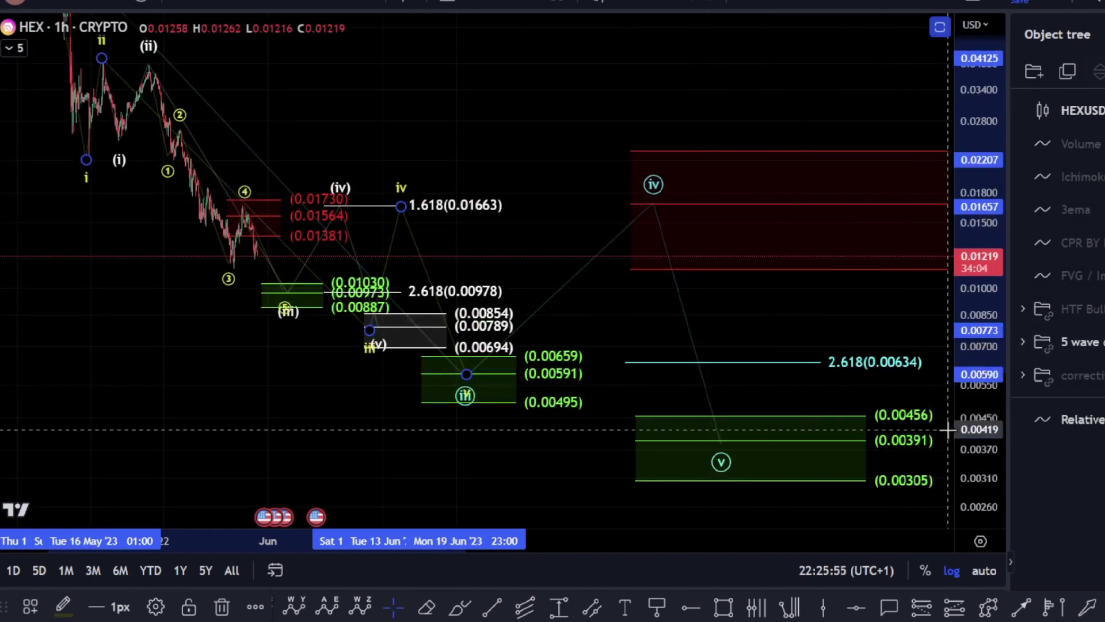
pyautogui.moveTo(966, 424); pyautogui.dragTo(962, 325)
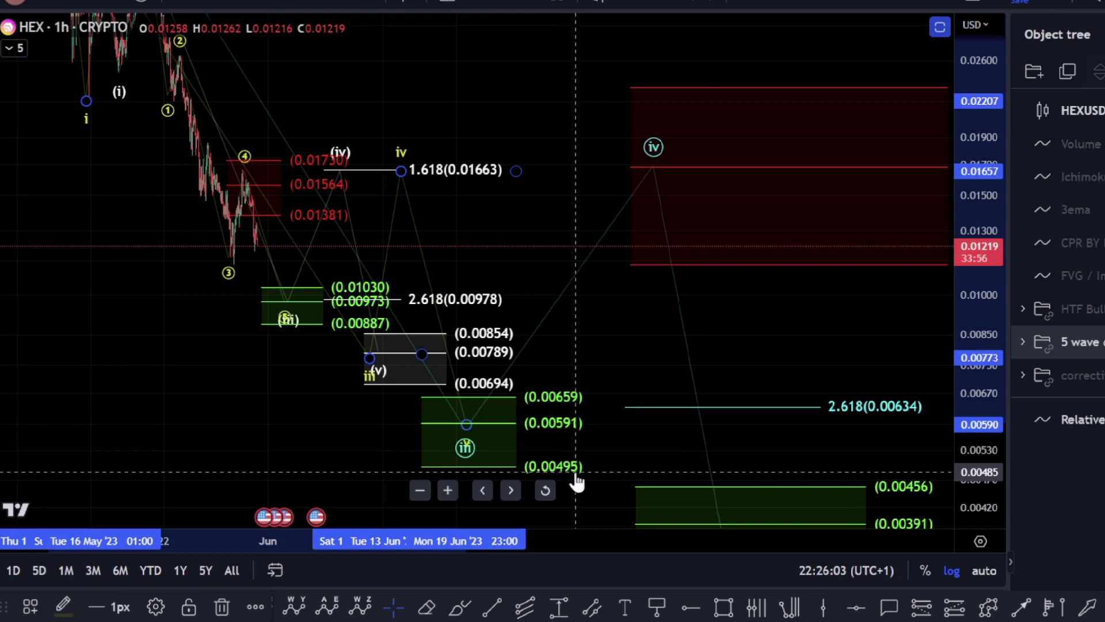
pyautogui.moveTo(576, 482); pyautogui.dragTo(489, 380)
pyautogui.moveTo(975, 279); pyautogui.dragTo(982, 363)
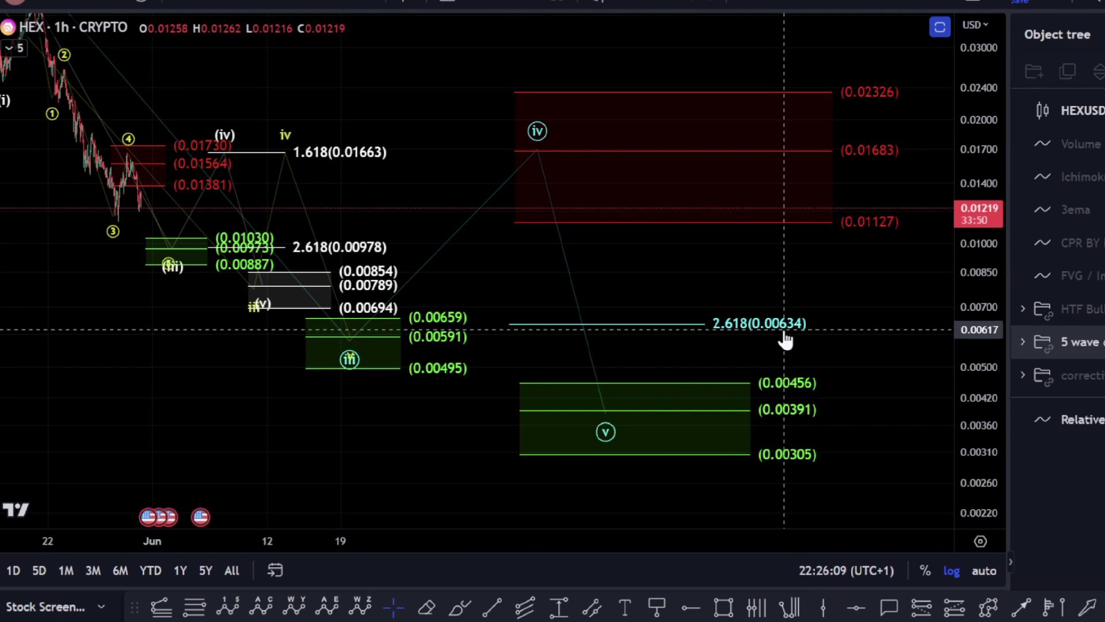
# Brush a temporary corrective path from circled iii up to circled iv in the red target box, and delete it.
pyautogui.moveTo(800, 332); pyautogui.dragTo(817, 349)
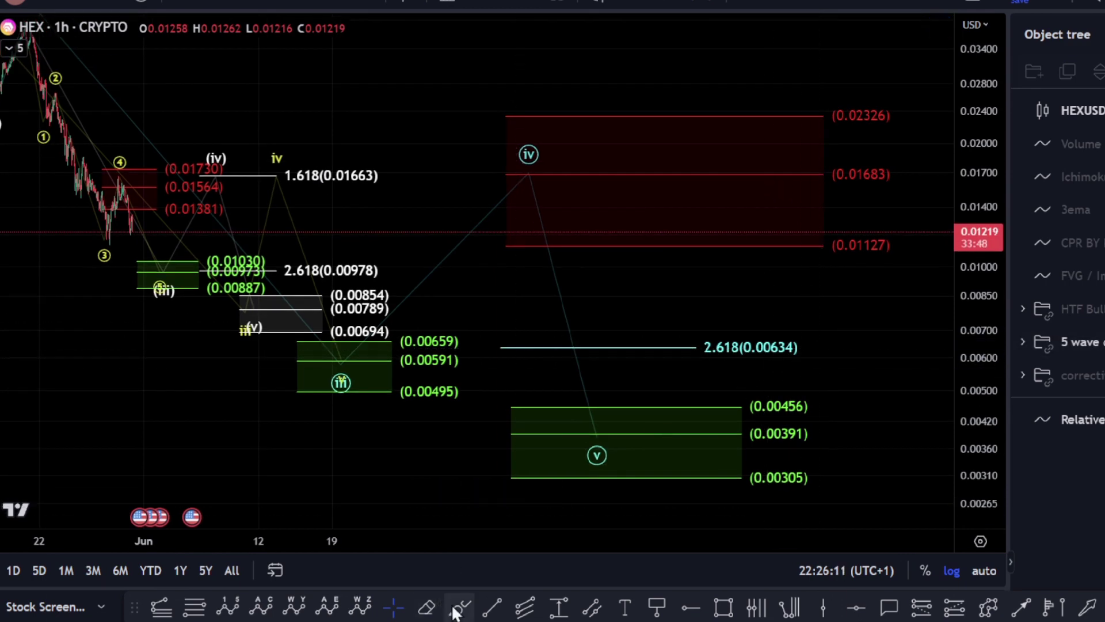
pyautogui.moveTo(367, 359)
pyautogui.mouseDown()
pyautogui.moveTo(425, 255)
pyautogui.moveTo(545, 180)
pyautogui.mouseUp()
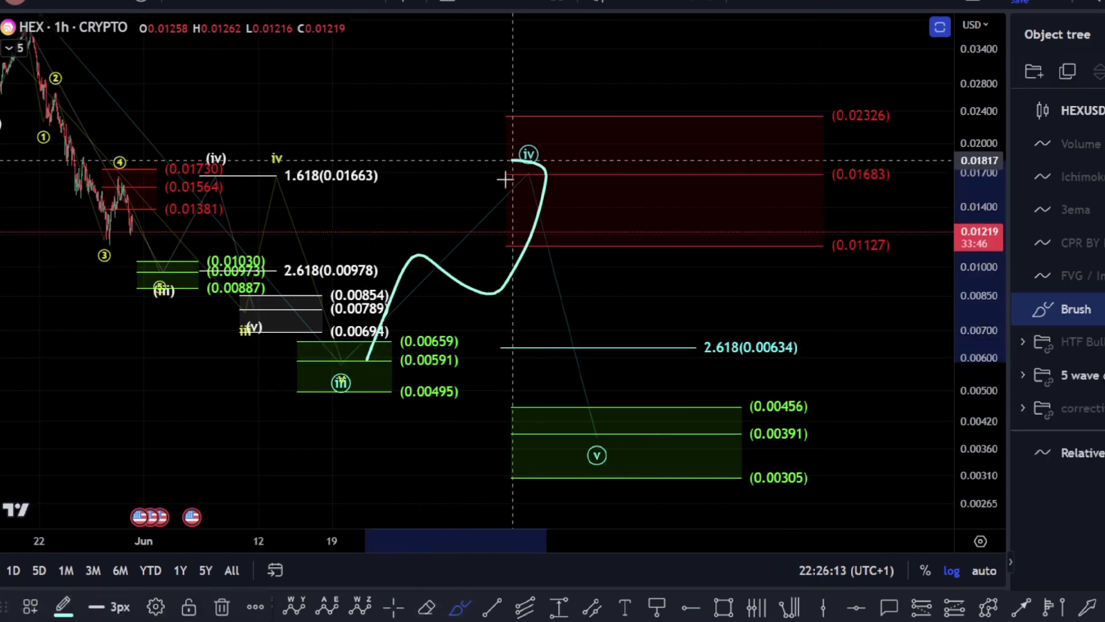
pyautogui.press('Delete')
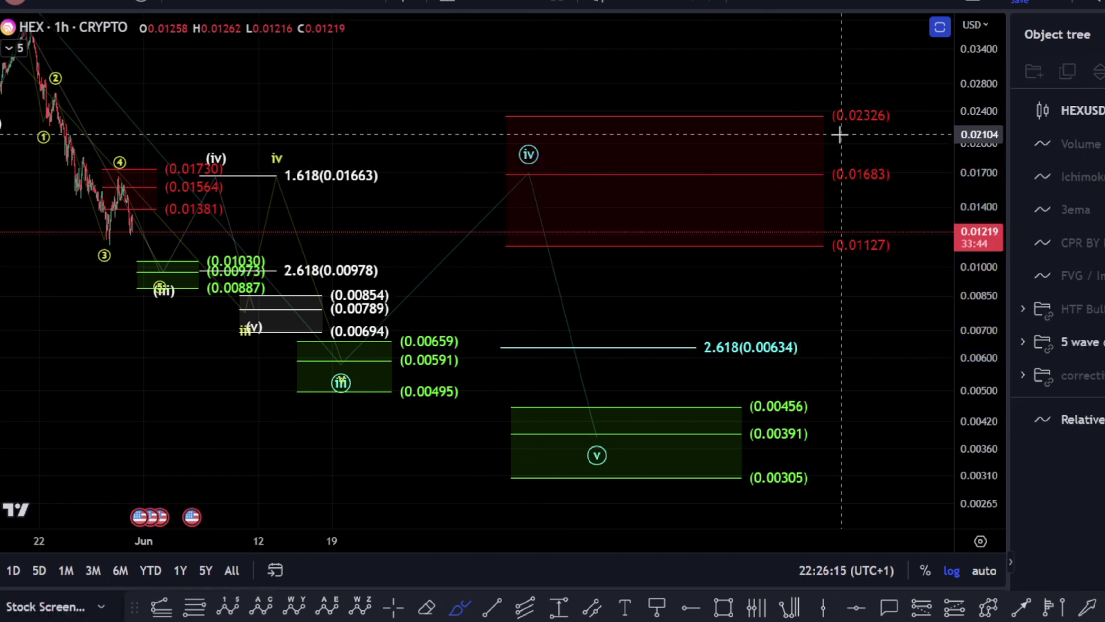
# Brush temporary marks around the red circled iv target box and its 0.02326 to 0.01127 levels, deleting each one.
pyautogui.moveTo(798, 118); pyautogui.dragTo(814, 120)
pyautogui.press('Delete')
pyautogui.moveTo(895, 93)
pyautogui.mouseDown()
pyautogui.moveTo(829, 98)
pyautogui.moveTo(823, 305)
pyautogui.mouseUp()
pyautogui.press('Delete')
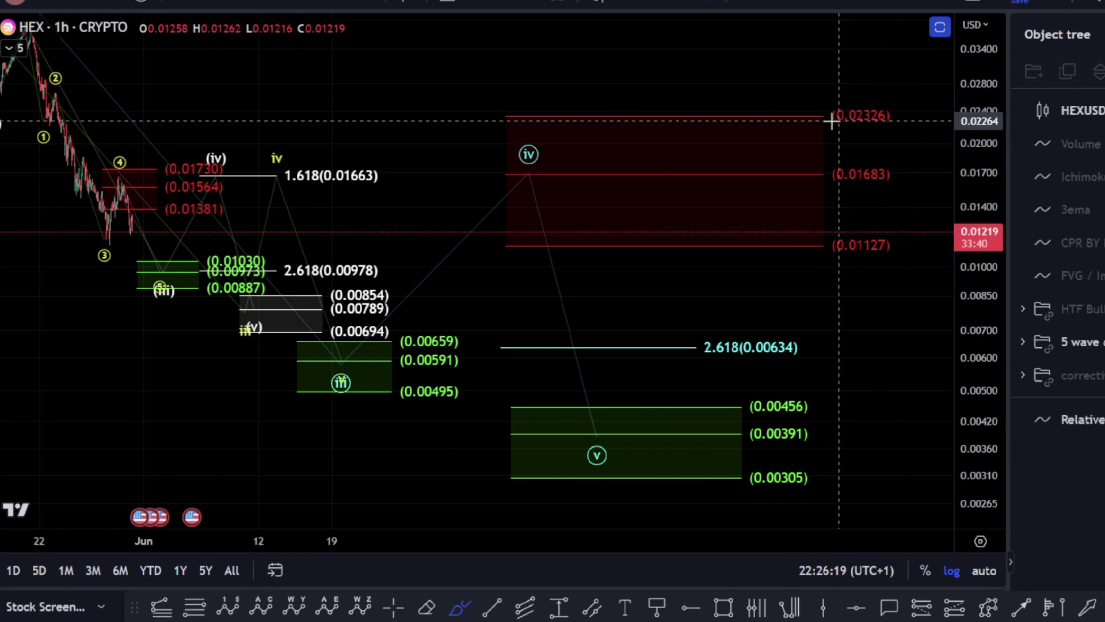
pyautogui.moveTo(819, 259); pyautogui.dragTo(906, 258)
pyautogui.press('Delete')
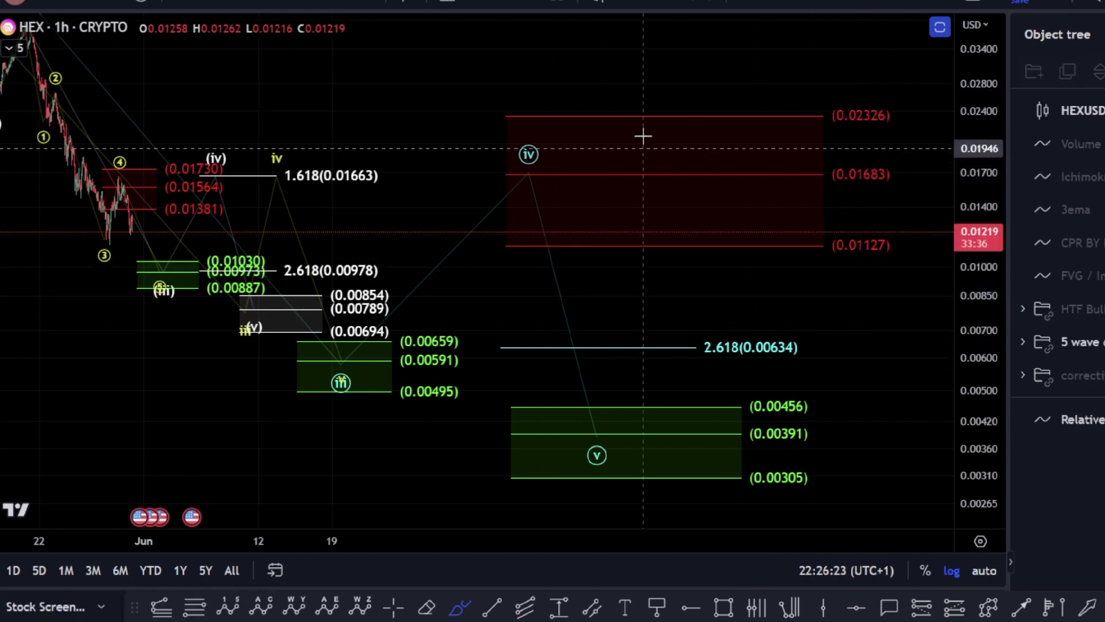
pyautogui.moveTo(643, 136)
pyautogui.mouseDown()
pyautogui.moveTo(543, 113)
pyautogui.moveTo(607, 143)
pyautogui.mouseUp()
pyautogui.press('Delete')
# Brush a path from circled iii up to circled iv and down into the circled v box, undoing extra marks around its target labels.
pyautogui.moveTo(374, 385)
pyautogui.mouseDown()
pyautogui.moveTo(454, 305)
pyautogui.moveTo(537, 168)
pyautogui.mouseUp()
pyautogui.moveTo(564, 226); pyautogui.dragTo(629, 369)
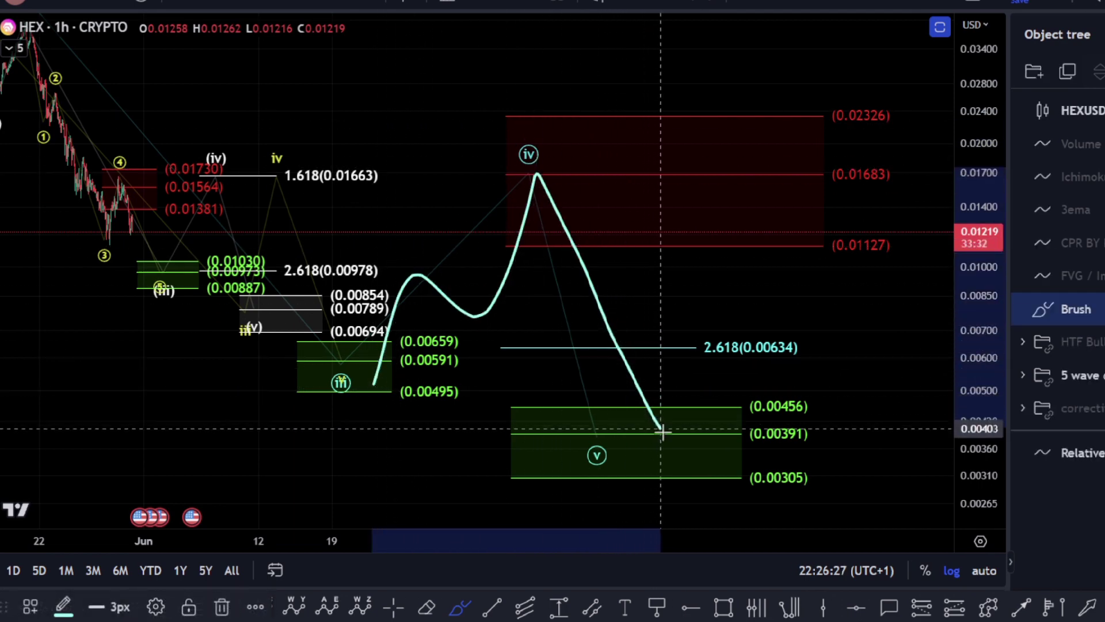
pyautogui.moveTo(829, 398)
pyautogui.mouseDown()
pyautogui.moveTo(728, 394)
pyautogui.moveTo(730, 491)
pyautogui.mouseUp()
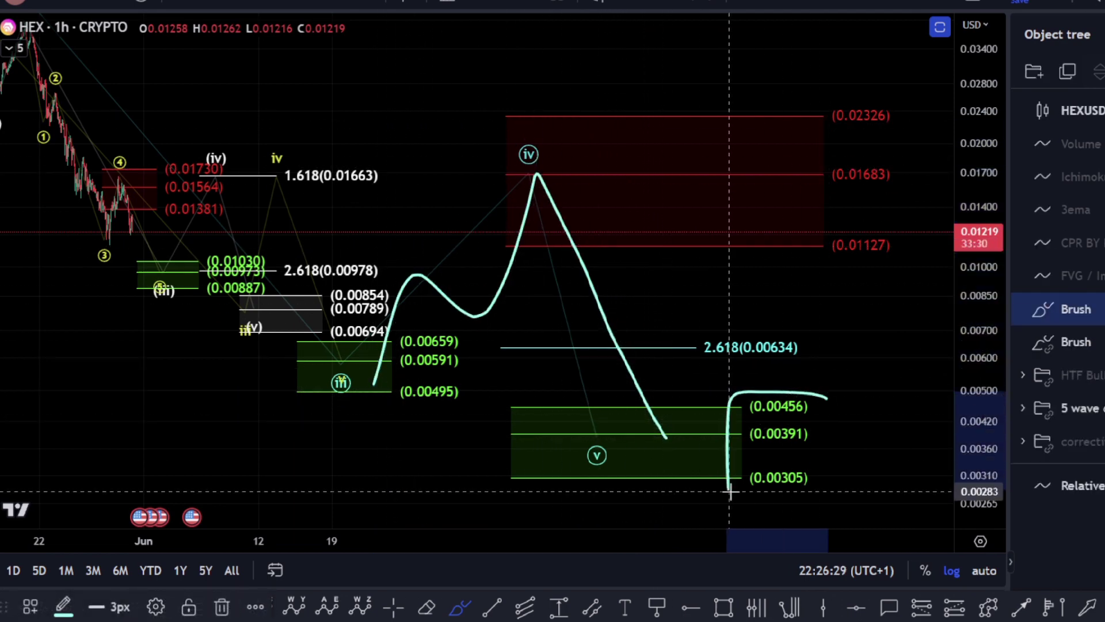
pyautogui.moveTo(748, 420); pyautogui.dragTo(813, 418)
pyautogui.hotkey('ctrl', 'z')
pyautogui.hotkey('ctrl', 'z')
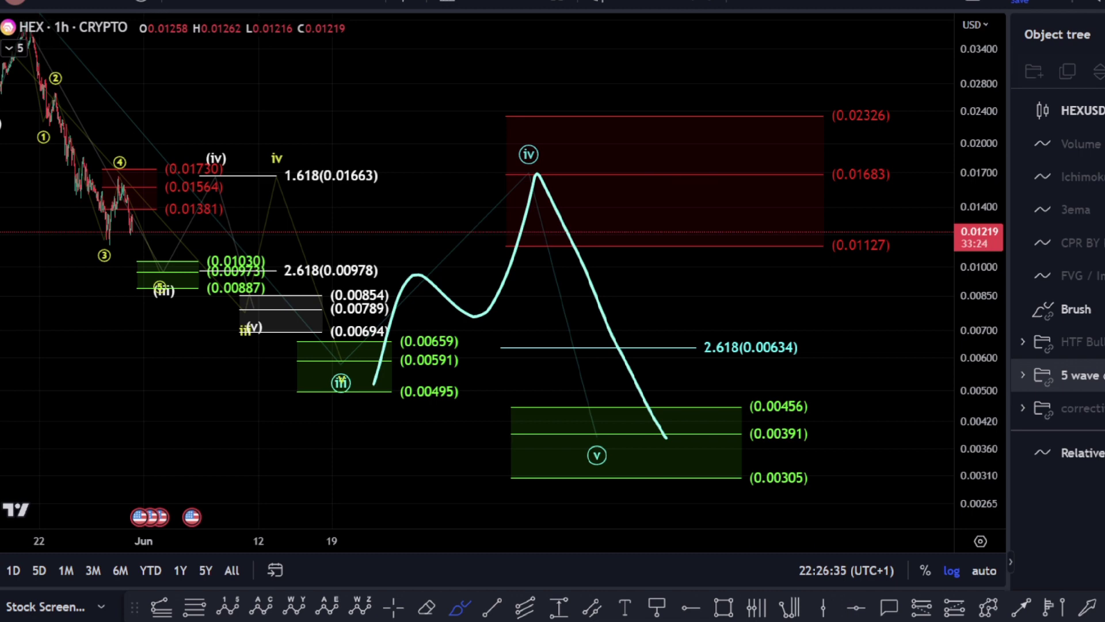
# Show the HTF Bull drawing group and switch to the 4-hour interval to compare its green target box with the circled v zone.
pyautogui.click(1103, 342)
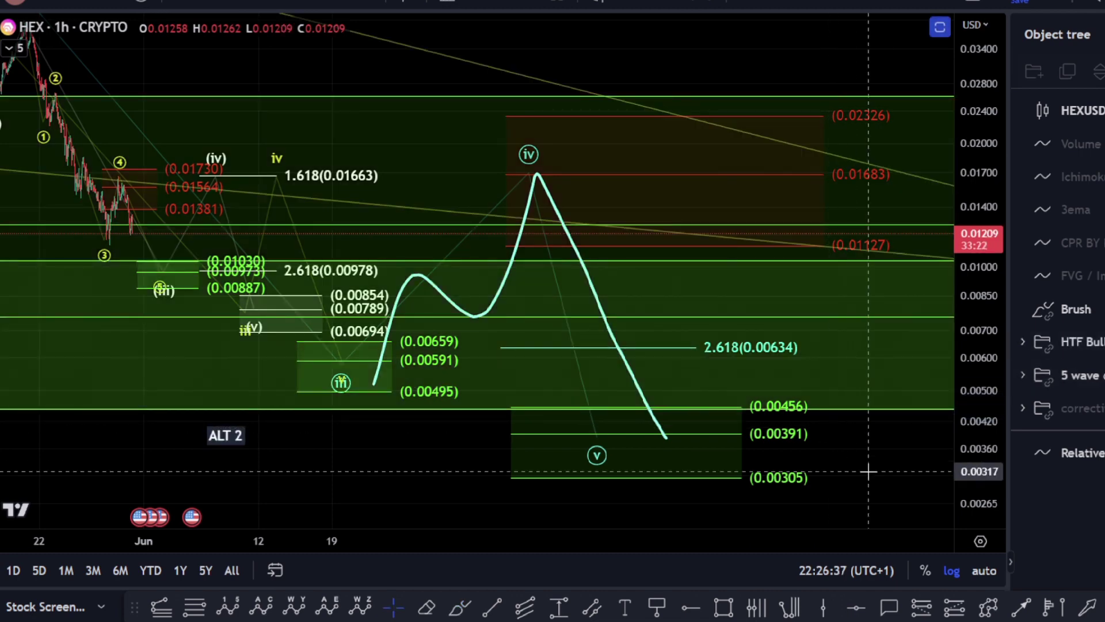
pyautogui.moveTo(665, 456); pyautogui.dragTo(526, 397)
pyautogui.write('4H')
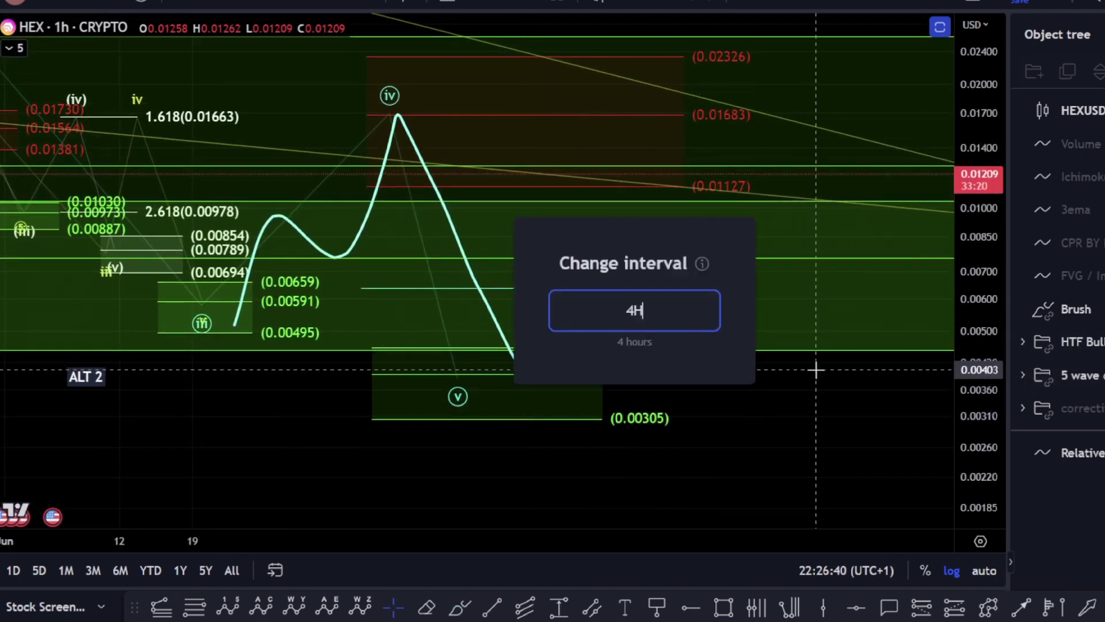
pyautogui.press('Return')
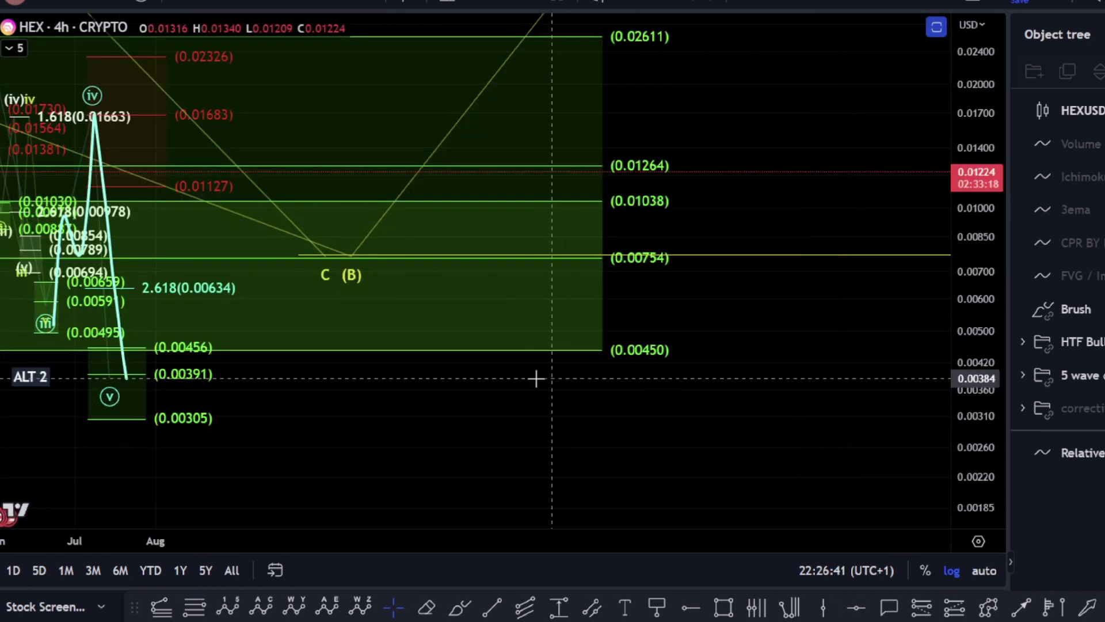
pyautogui.moveTo(595, 331); pyautogui.dragTo(596, 337)
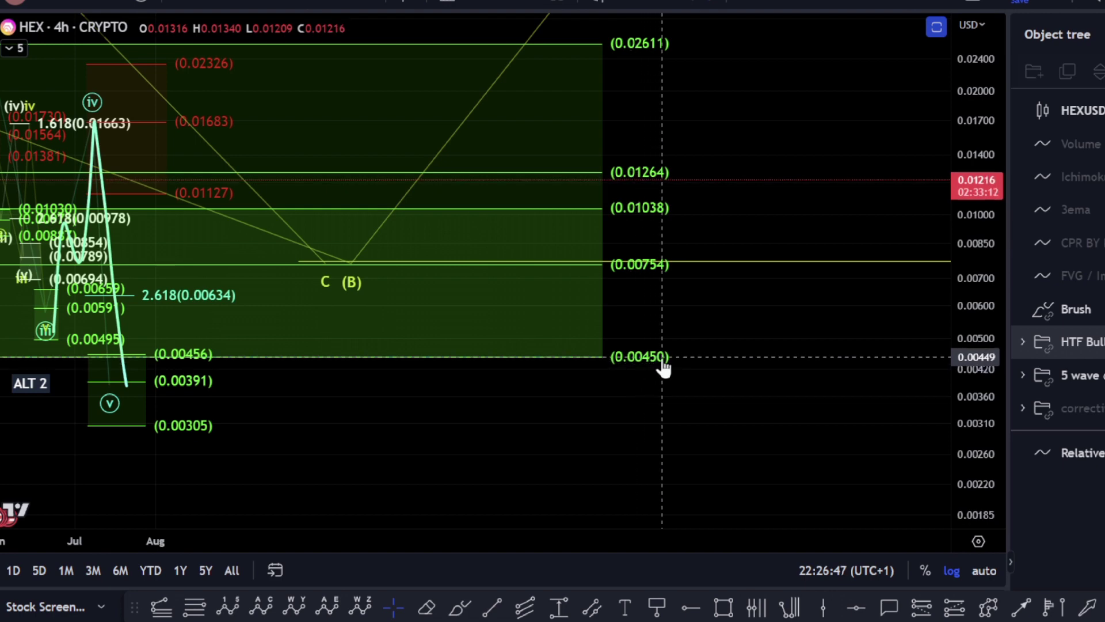
pyautogui.moveTo(448, 380); pyautogui.dragTo(647, 393)
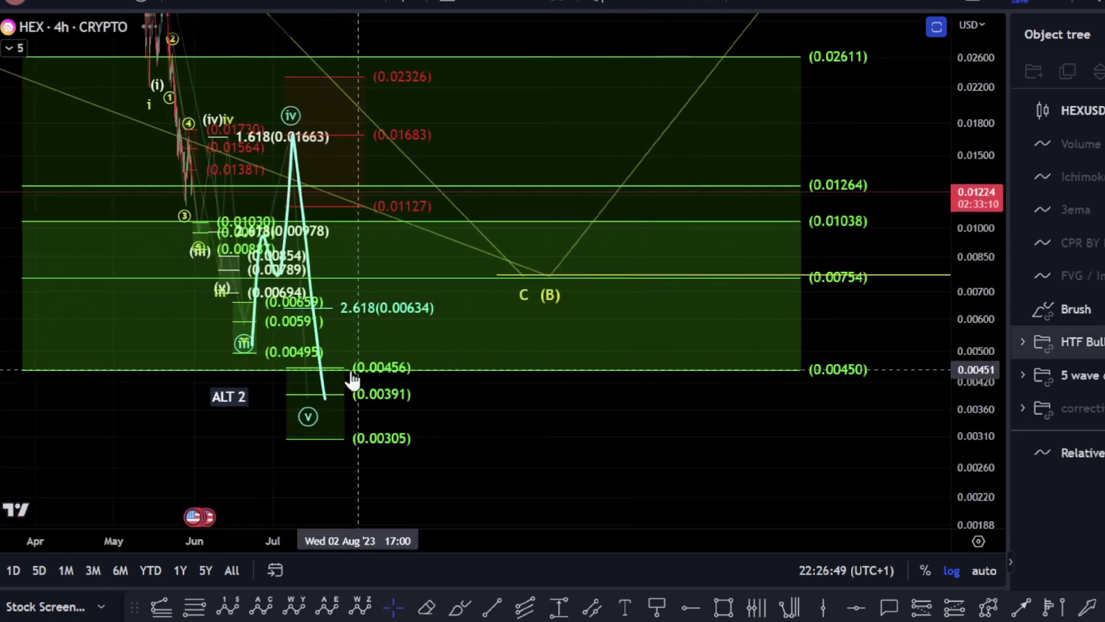
# Delete the brushed path running through circled iii, circled iv and circled v.
pyautogui.click(321, 359)
pyautogui.click(322, 369)
pyautogui.press('Delete')
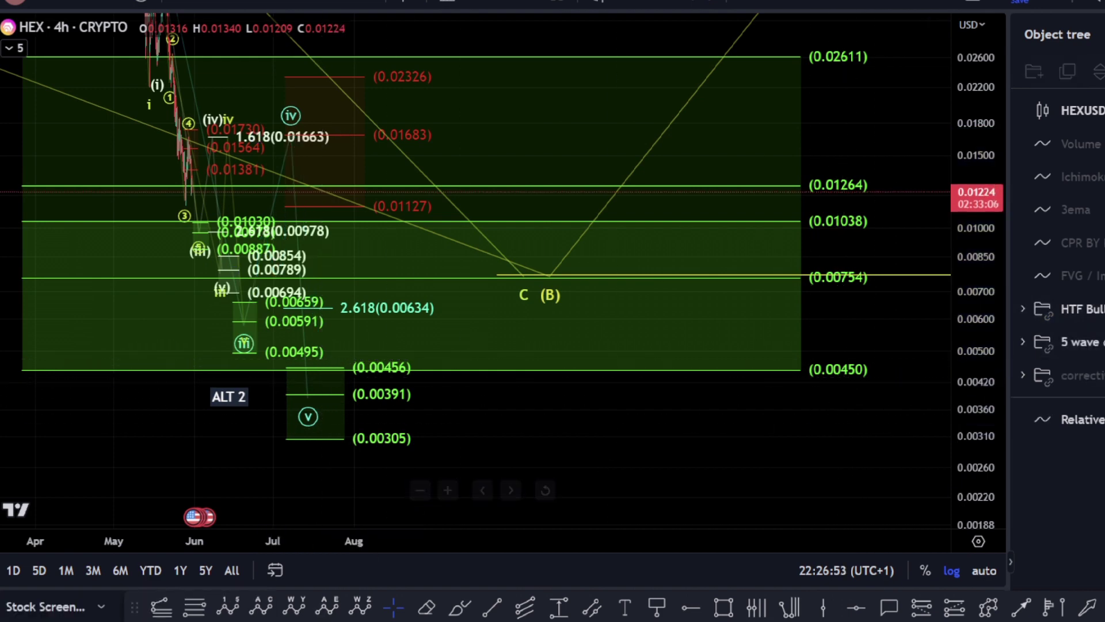
# Brush a falling zigzag from near the 0.00591 level through the circled v box to below 0.00188, and delete it.
pyautogui.click(458, 609)
pyautogui.moveTo(300, 320)
pyautogui.mouseDown()
pyautogui.moveTo(338, 423)
pyautogui.moveTo(429, 460)
pyautogui.mouseUp()
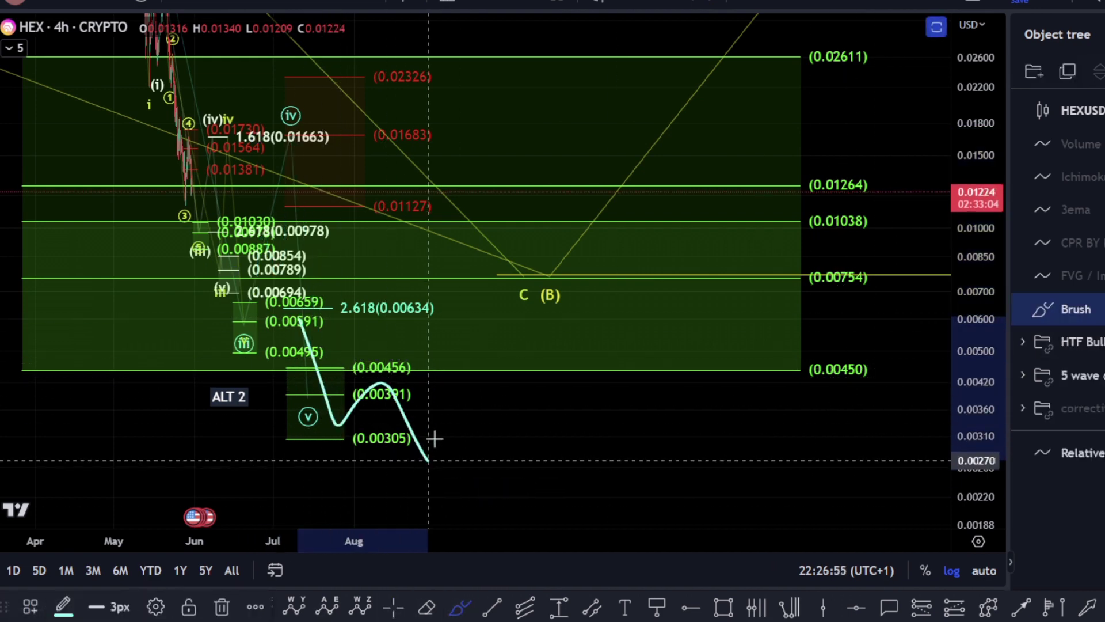
pyautogui.moveTo(505, 373); pyautogui.dragTo(556, 507)
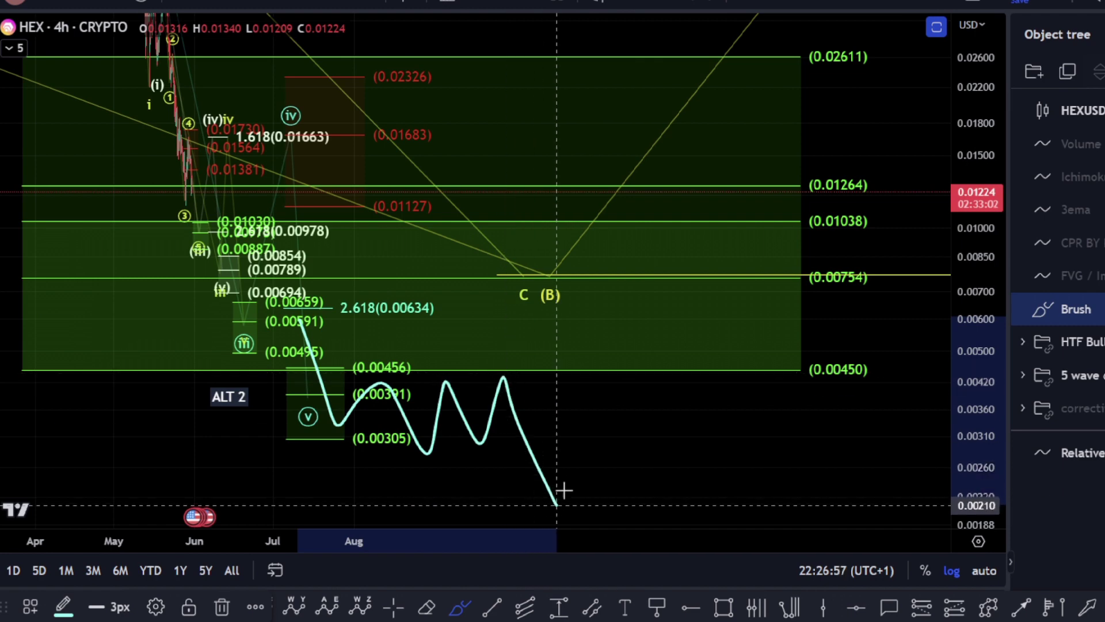
pyautogui.moveTo(595, 446); pyautogui.dragTo(673, 587)
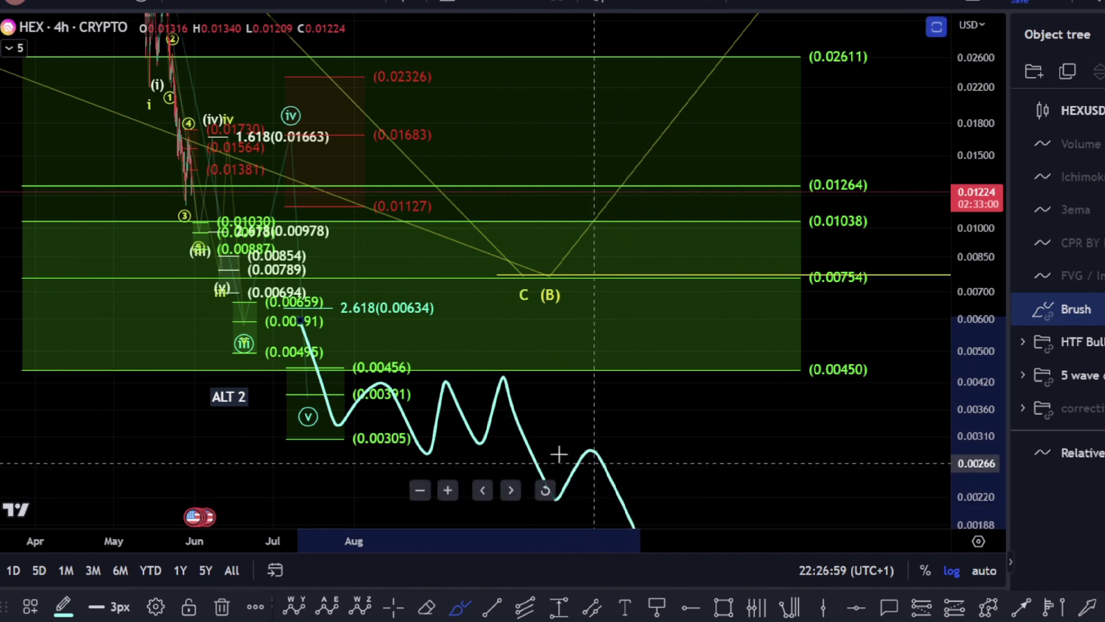
pyautogui.press('Delete')
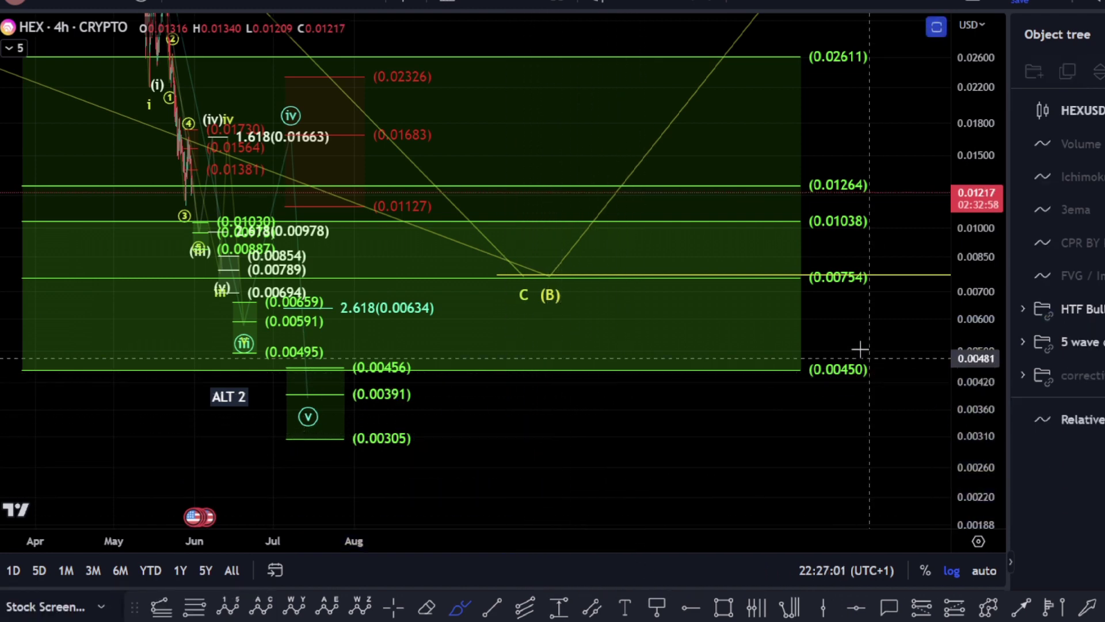
# Brush a path into the circled v box and back up past C and (B) toward 0.02611, removing it and a stray mark.
pyautogui.moveTo(857, 342)
pyautogui.mouseDown()
pyautogui.moveTo(822, 413)
pyautogui.moveTo(789, 368)
pyautogui.mouseUp()
pyautogui.hotkey('ctrl', 'z')
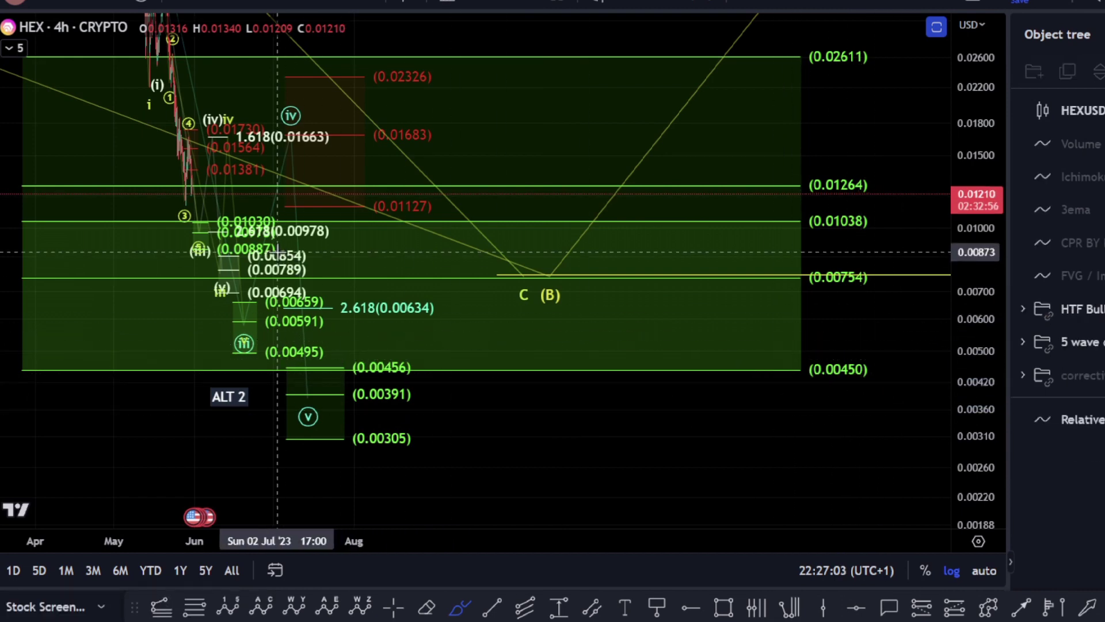
pyautogui.moveTo(286, 265)
pyautogui.mouseDown()
pyautogui.moveTo(320, 433)
pyautogui.moveTo(393, 268)
pyautogui.moveTo(461, 380)
pyautogui.moveTo(516, 260)
pyautogui.moveTo(627, 161)
pyautogui.moveTo(717, 274)
pyautogui.moveTo(794, 67)
pyautogui.mouseUp()
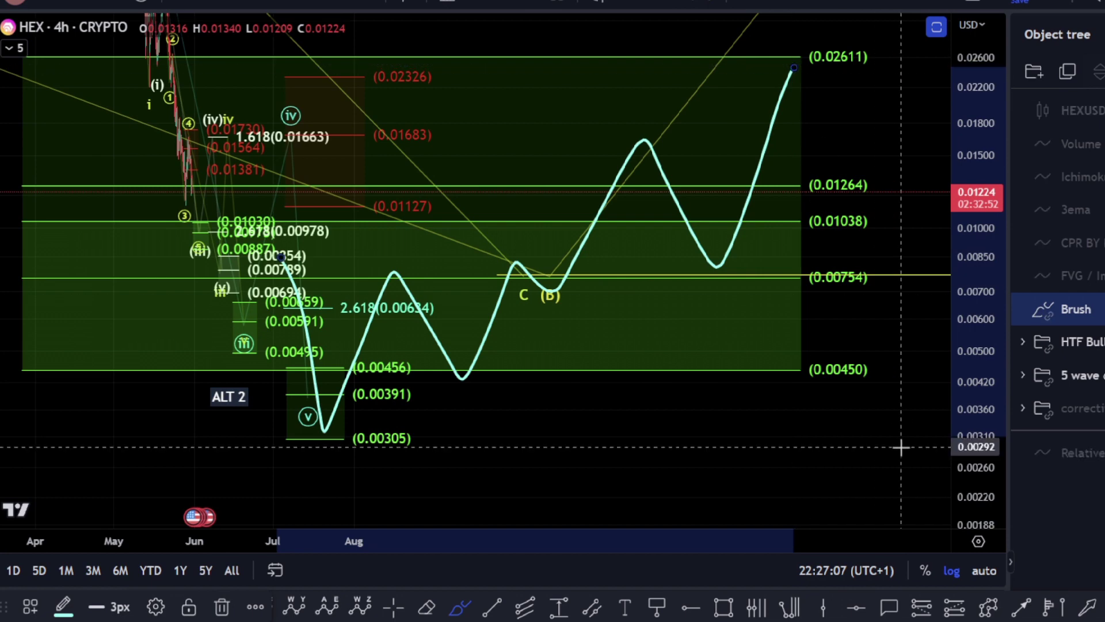
pyautogui.press('Delete')
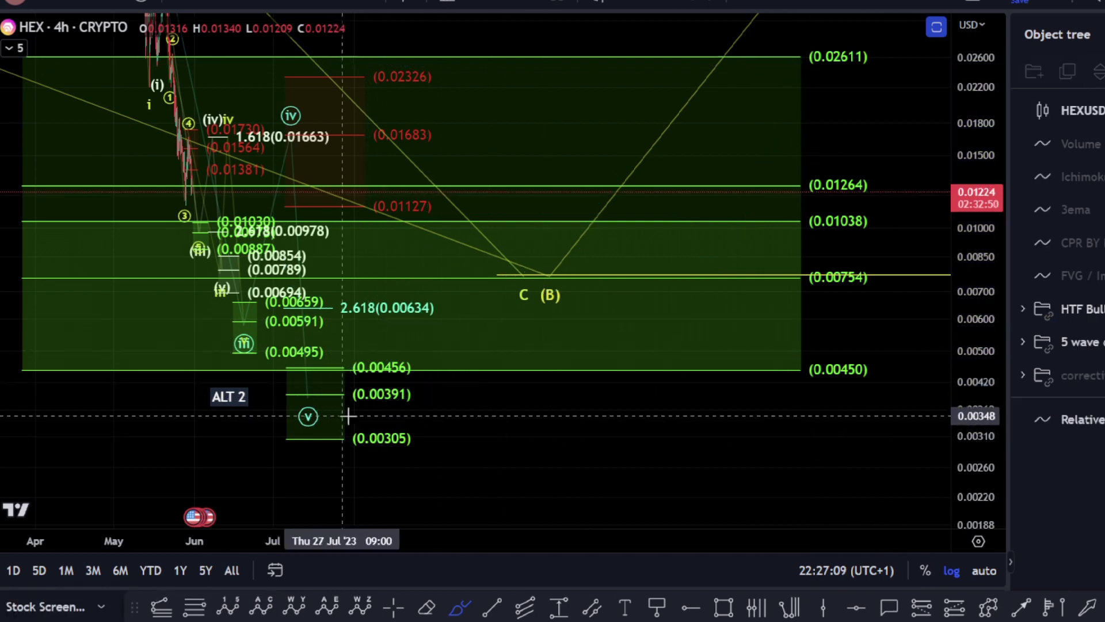
# Hide the 5 wave drawing group and show the corrective group with its a-b-c count on the recent HEX decline.
pyautogui.press('Escape')
pyautogui.moveTo(478, 422)
pyautogui.mouseDown()
pyautogui.moveTo(788, 424)
pyautogui.moveTo(761, 400)
pyautogui.moveTo(617, 449)
pyautogui.mouseUp()
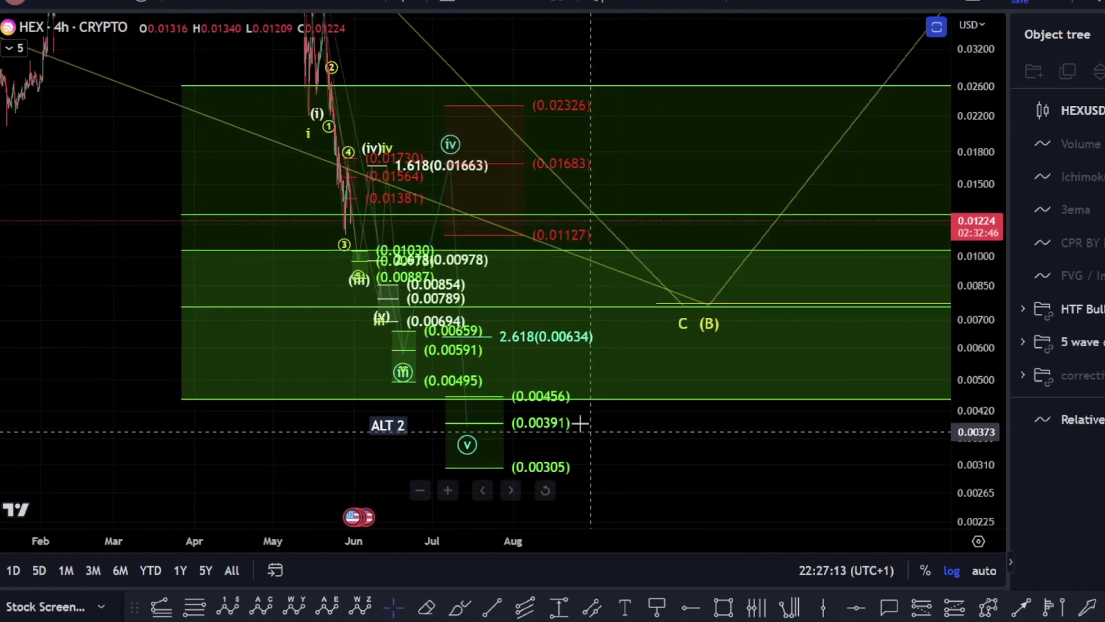
pyautogui.scroll(5, 299, 314)
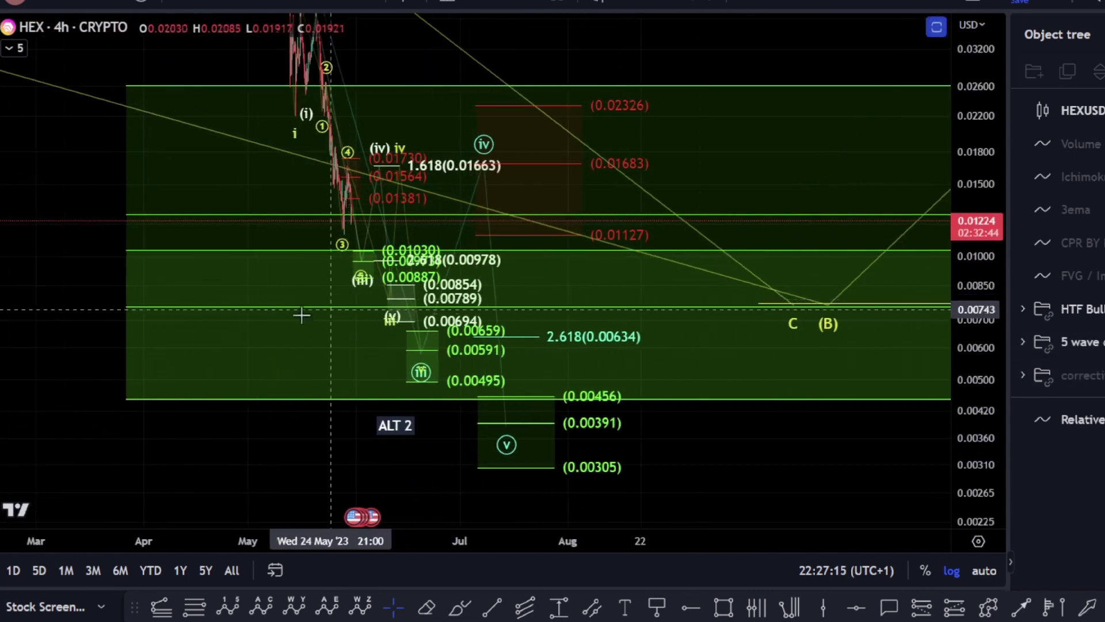
pyautogui.moveTo(976, 332); pyautogui.dragTo(991, 231)
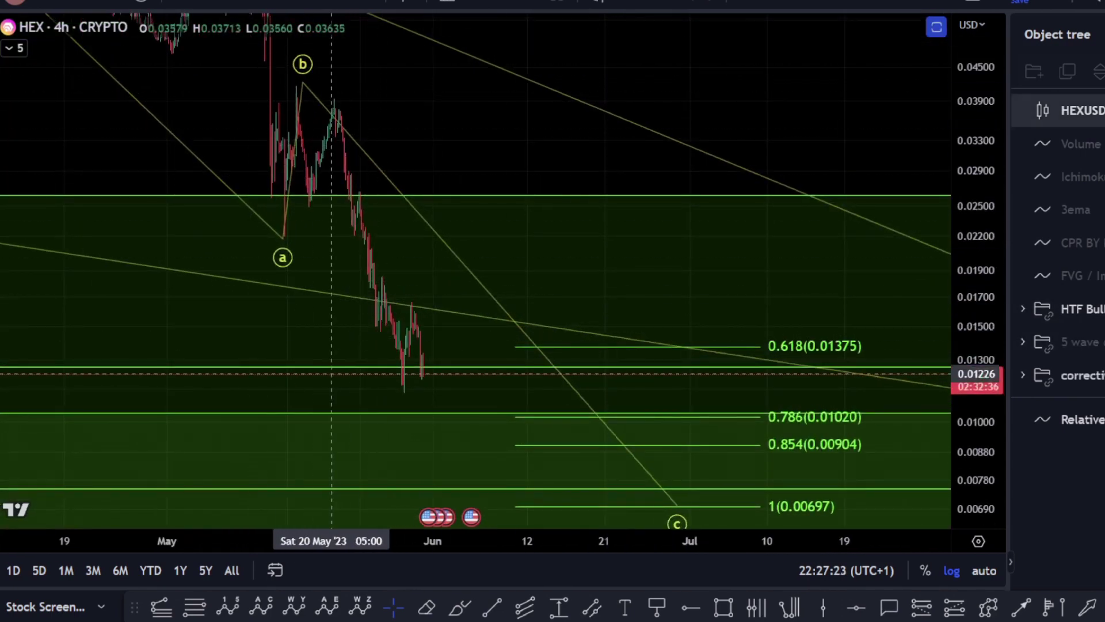
# Brush a five-wave path from circled b down through a bounce near 0.01375 to the 0.00754 support line.
pyautogui.click(460, 607)
pyautogui.moveTo(299, 84); pyautogui.dragTo(388, 234)
pyautogui.moveTo(427, 364)
pyautogui.mouseDown()
pyautogui.moveTo(457, 431)
pyautogui.moveTo(499, 356)
pyautogui.moveTo(556, 488)
pyautogui.mouseUp()
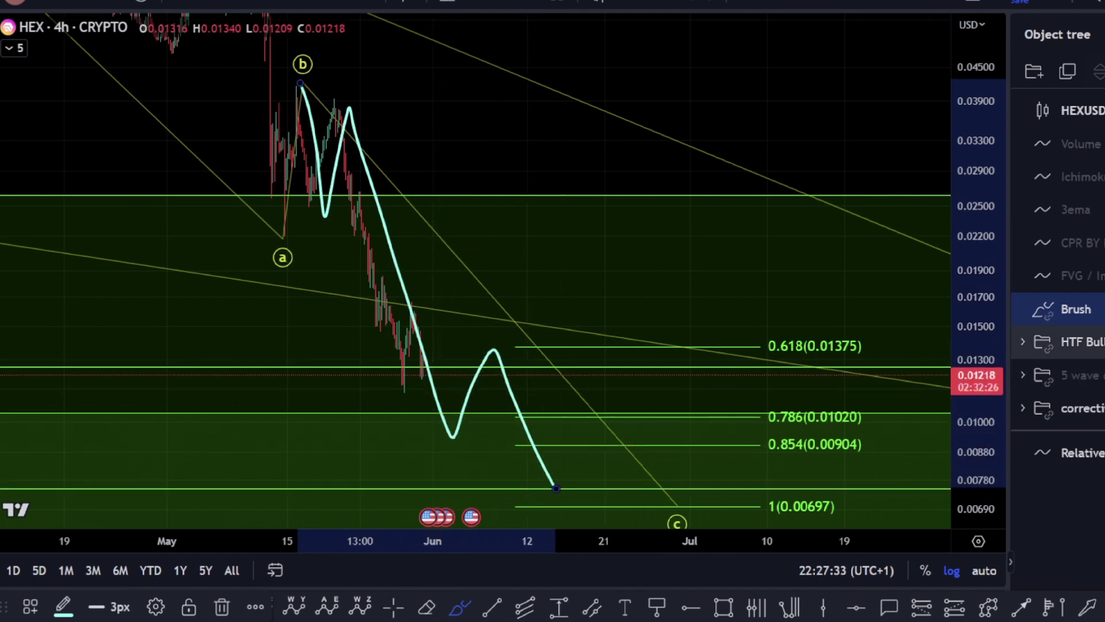
# Hide the HTF Bull group, show the 5 wave group, and brush a circle around its 0.00854 to 0.00694 targets.
pyautogui.click(1104, 343)
pyautogui.click(1103, 375)
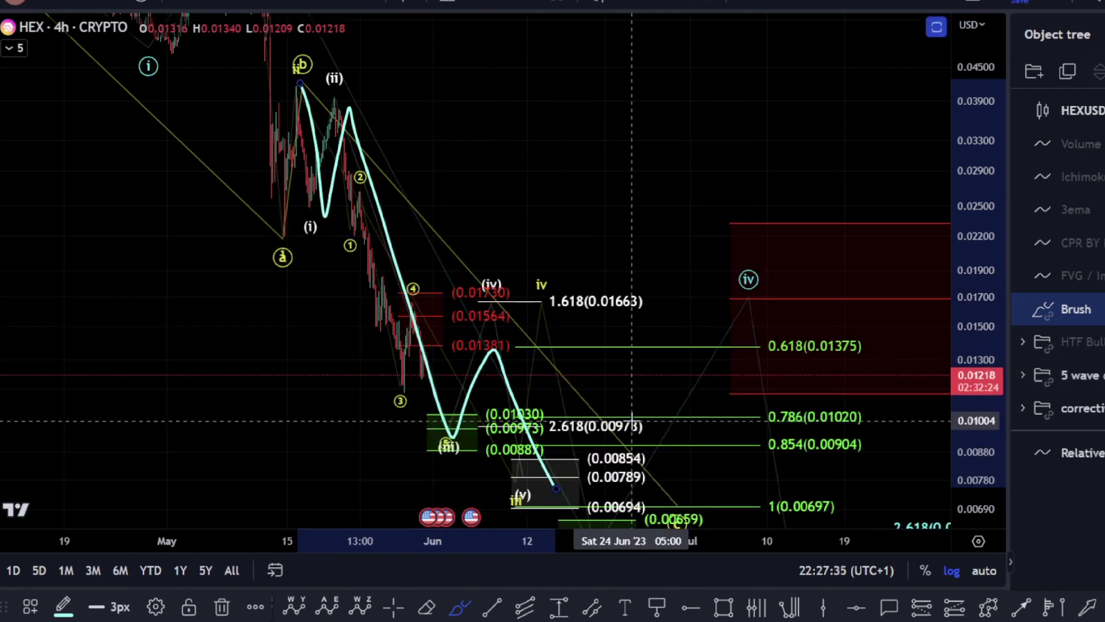
pyautogui.moveTo(569, 488)
pyautogui.mouseDown()
pyautogui.moveTo(571, 470)
pyautogui.moveTo(639, 451)
pyautogui.mouseUp()
pyautogui.moveTo(569, 494); pyautogui.dragTo(606, 521)
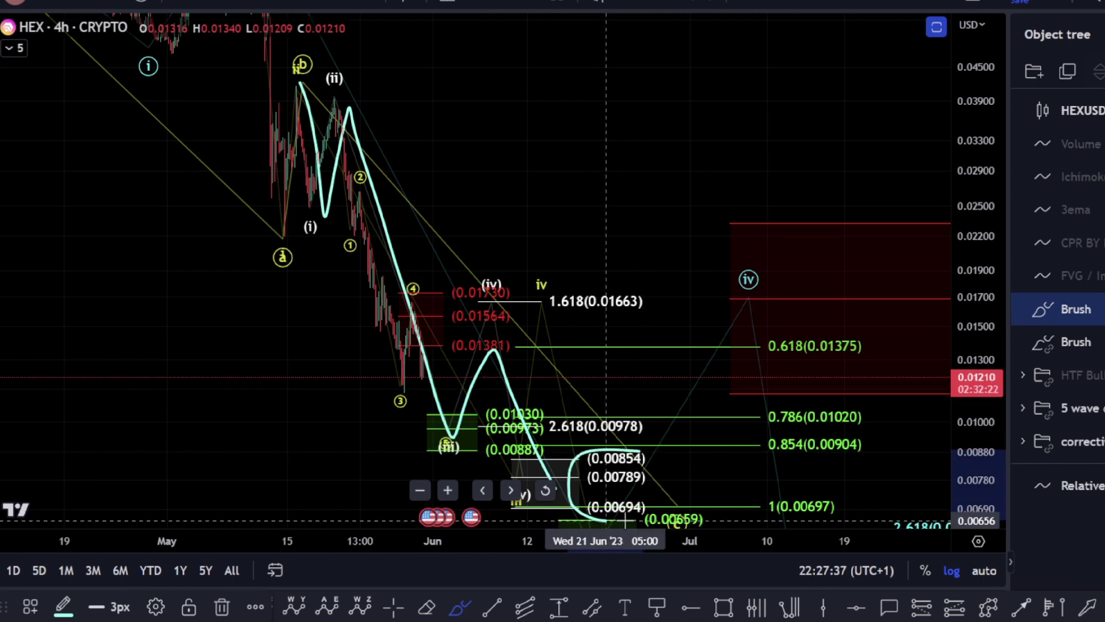
pyautogui.moveTo(654, 487); pyautogui.dragTo(625, 446)
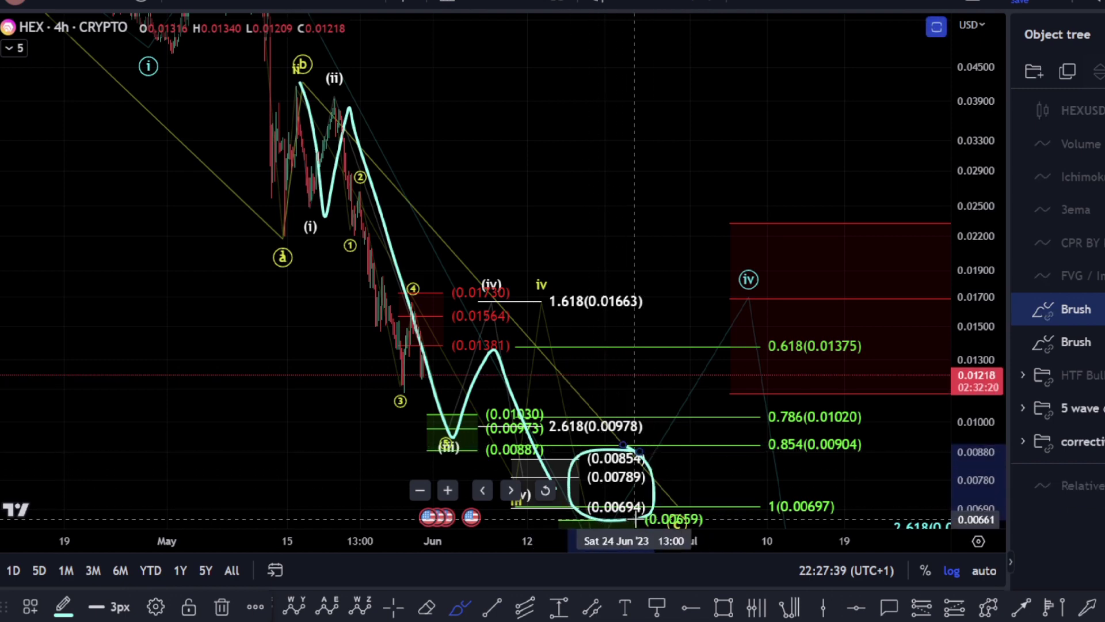
# Undo the brushed circle and the drawing group visibility changes, and delete the brushed path from circled b.
pyautogui.hotkey('ctrl', 'z')
pyautogui.hotkey('ctrl', 'z')
pyautogui.hotkey('ctrl', 'z')
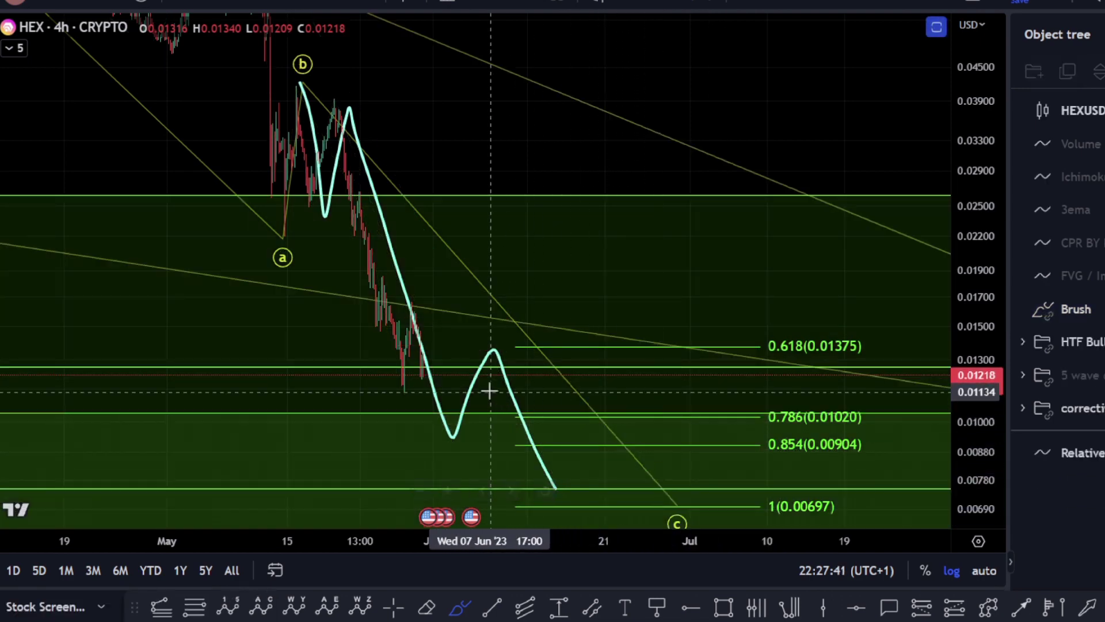
pyautogui.click(473, 391)
pyautogui.press('Delete')
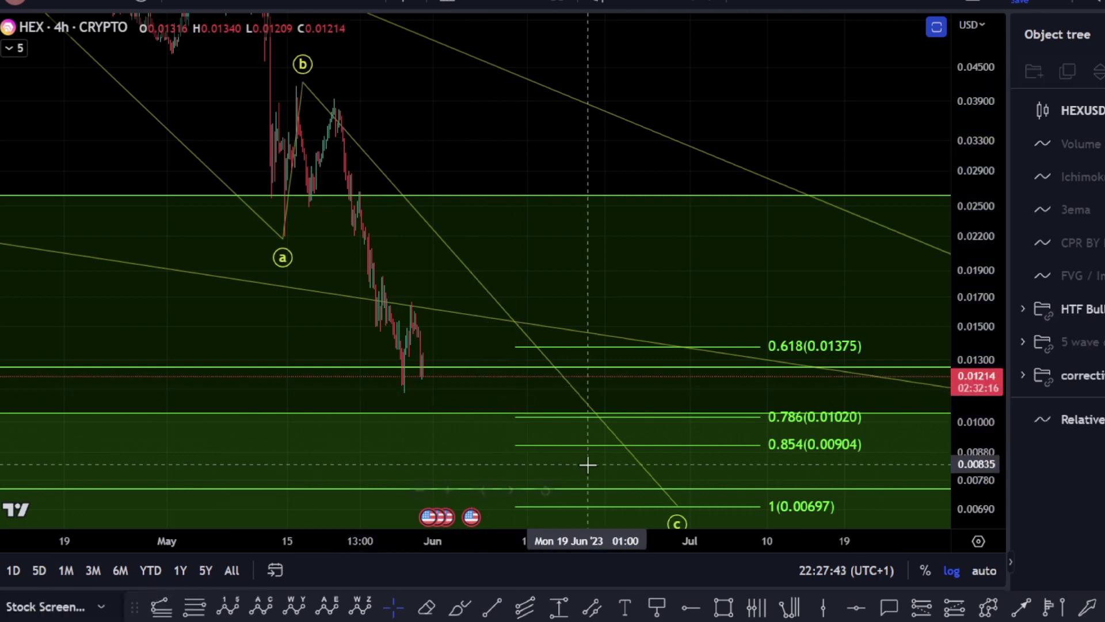
# Move the circled c endpoint of the corrective count earlier, to 15 June 2023 at about 0.00691.
pyautogui.moveTo(521, 395); pyautogui.dragTo(513, 304)
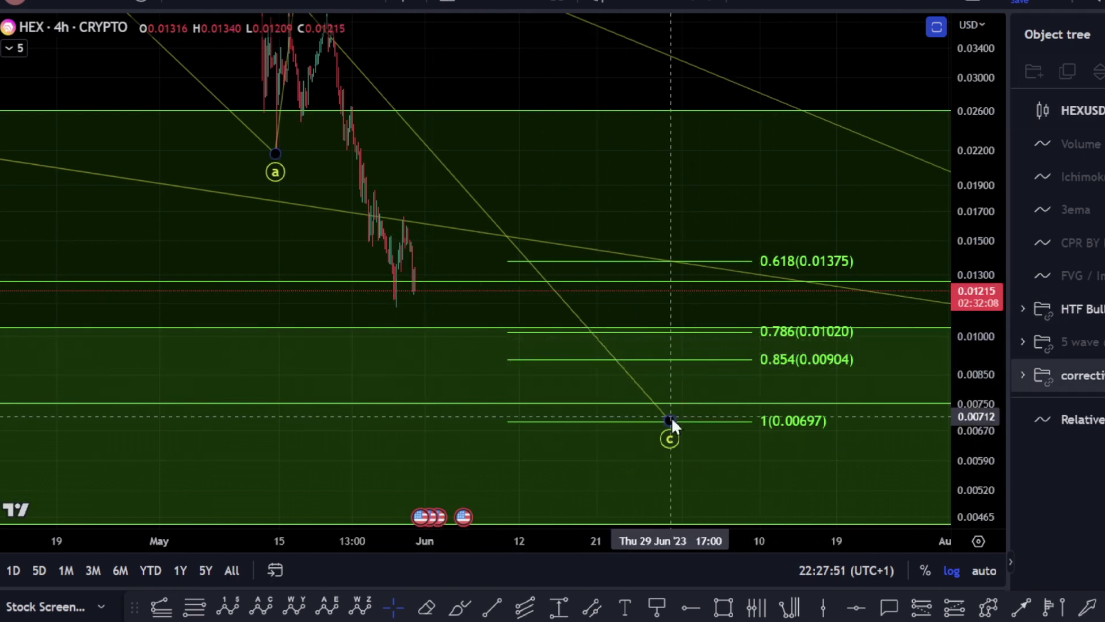
pyautogui.moveTo(670, 422); pyautogui.dragTo(547, 423)
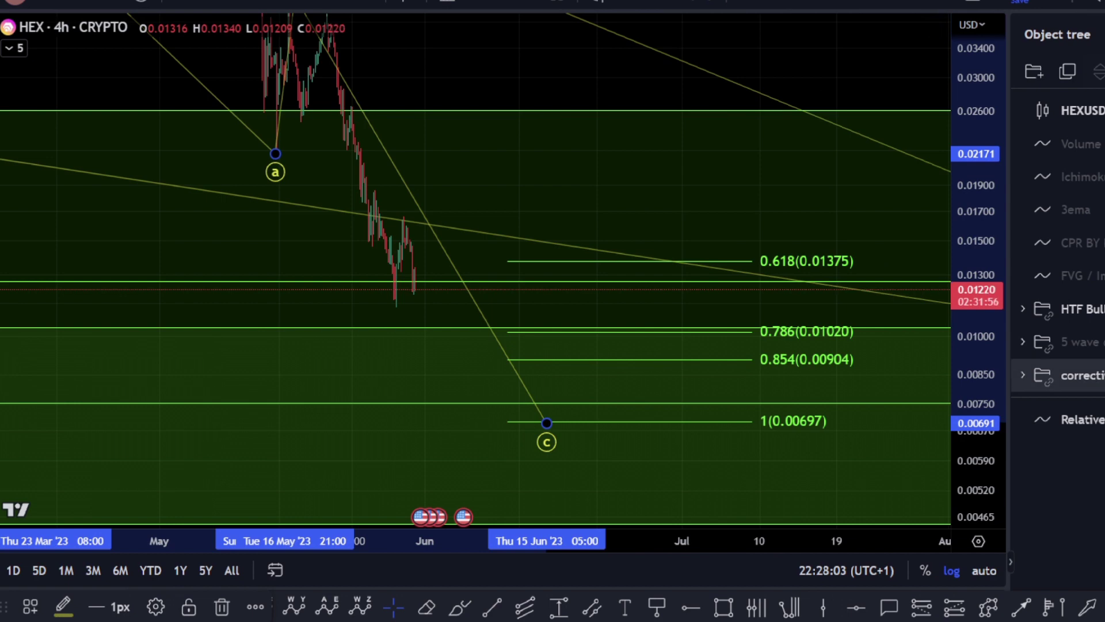
# Hide the corrective and HTF Bull drawing groups, leaving the bare HEX price chart from April to June in view.
pyautogui.click(1104, 375)
pyautogui.click(1104, 310)
pyautogui.moveTo(559, 218); pyautogui.dragTo(757, 365)
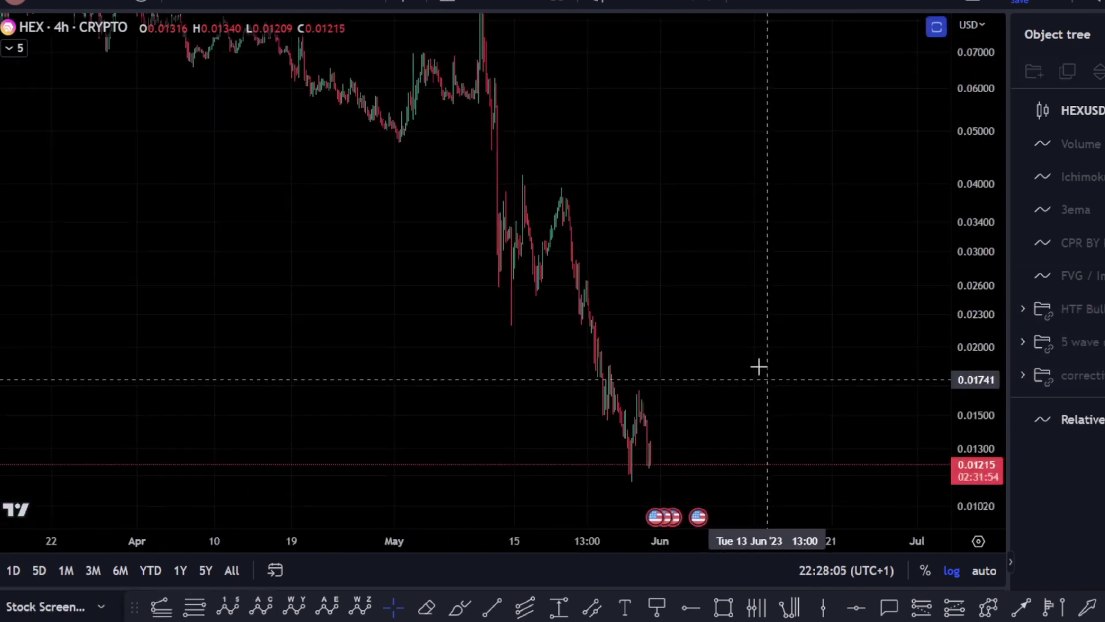